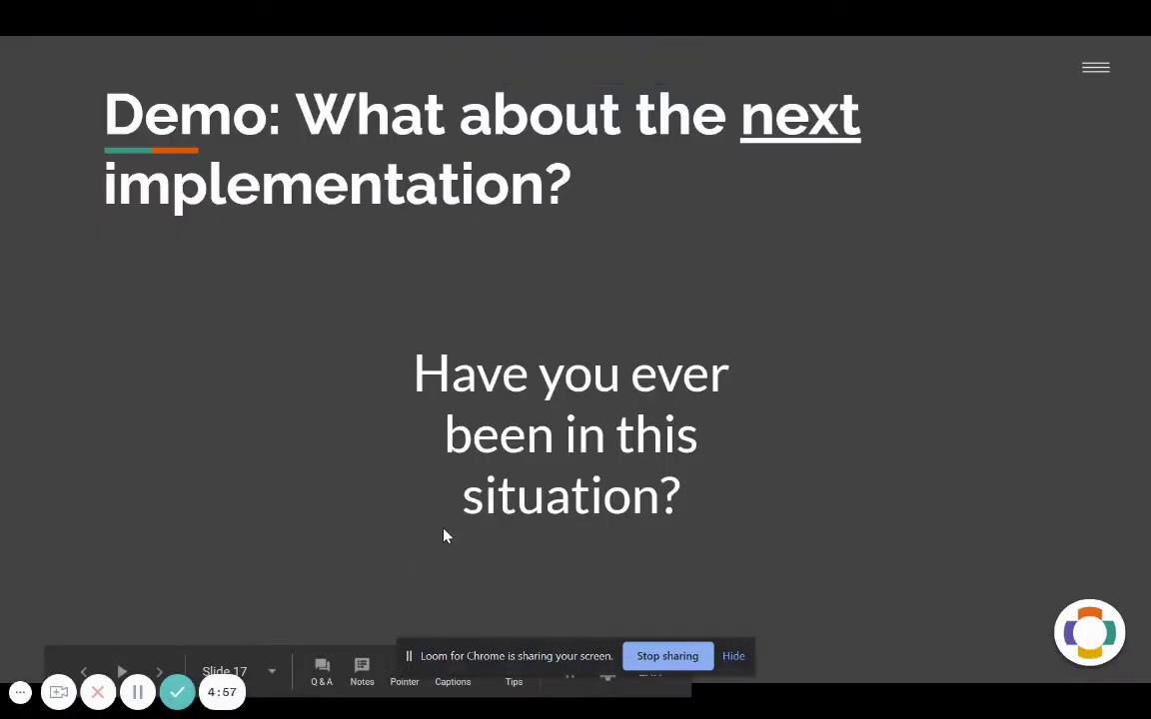
- Advance the slideshow from slide 17 to slide 20, where Site B wants to reuse Site A's concepts
key("Right")
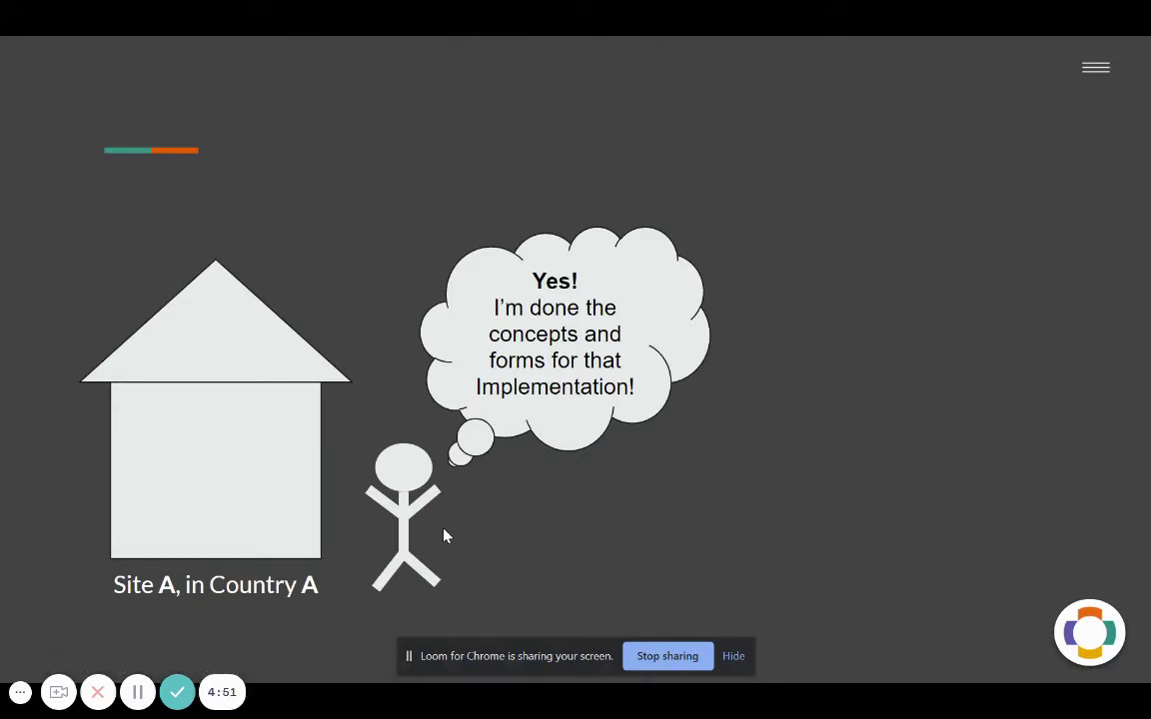
key("Right")
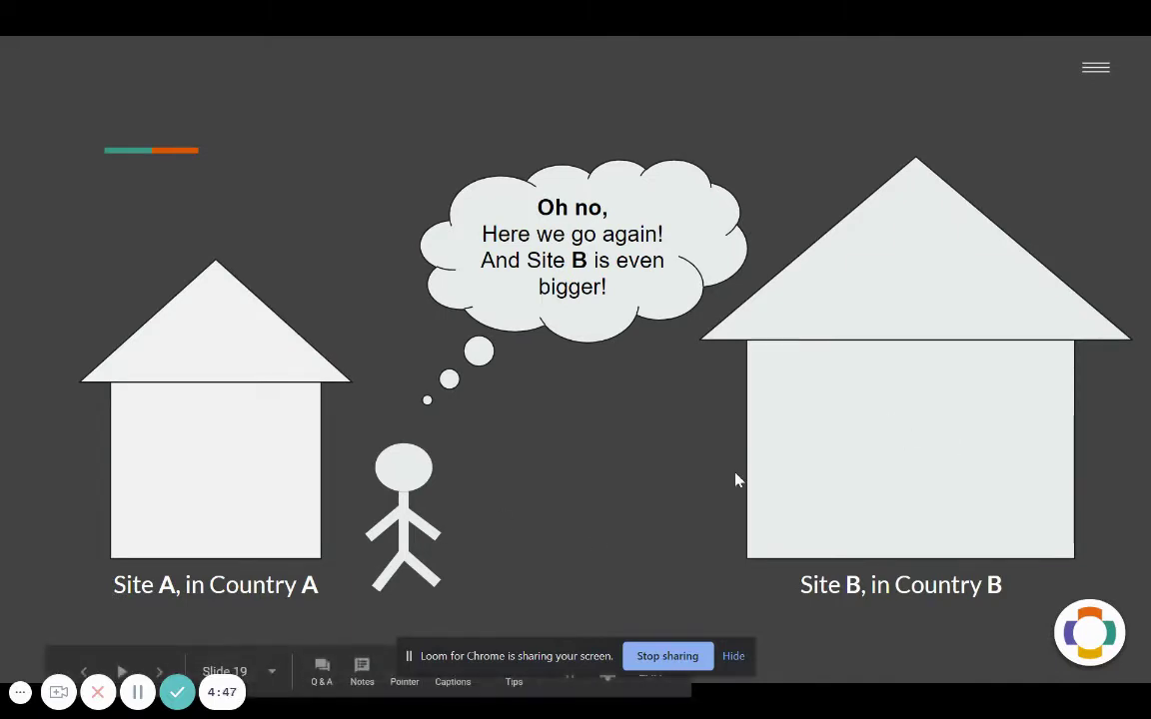
key("Right")
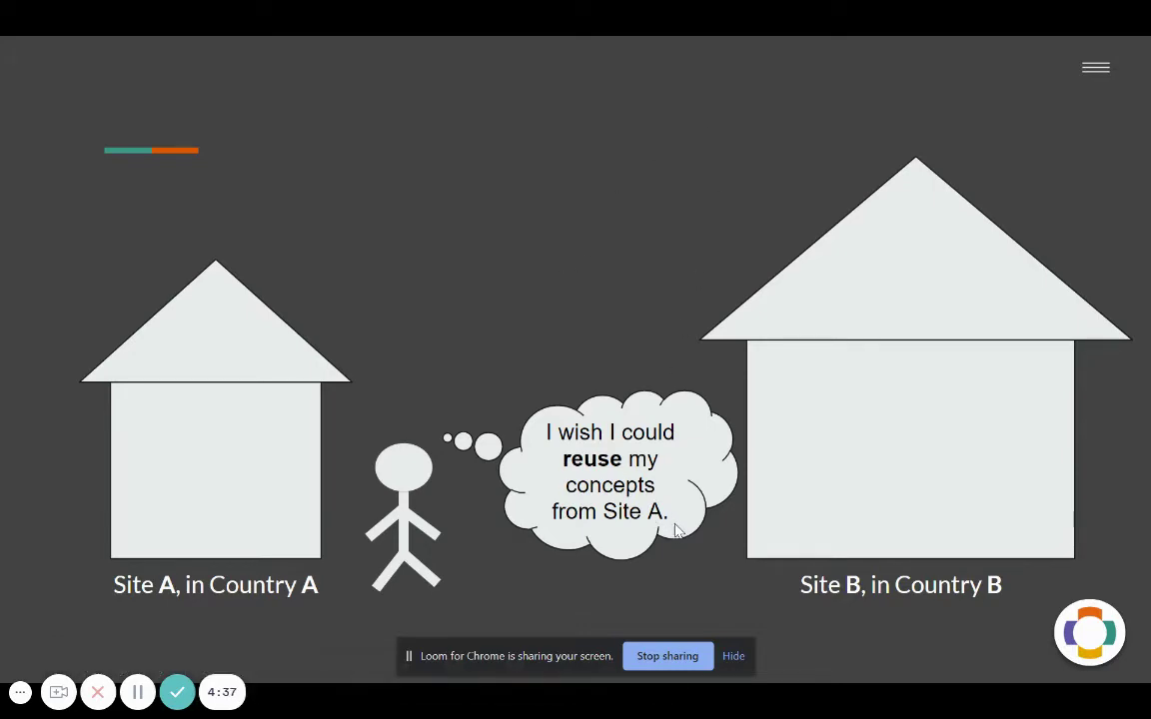
- Leave the slideshow and review the 53 MSFOCP concepts in the Site A in Country A dictionary
key("Escape")
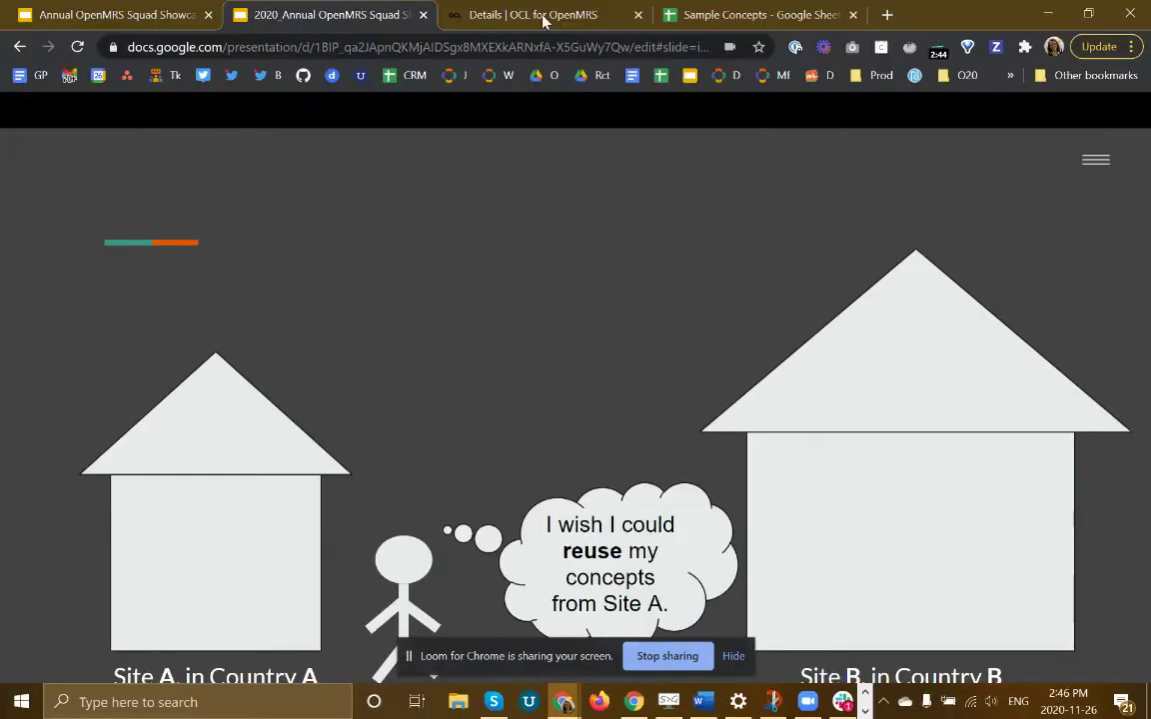
left_click(533, 14)
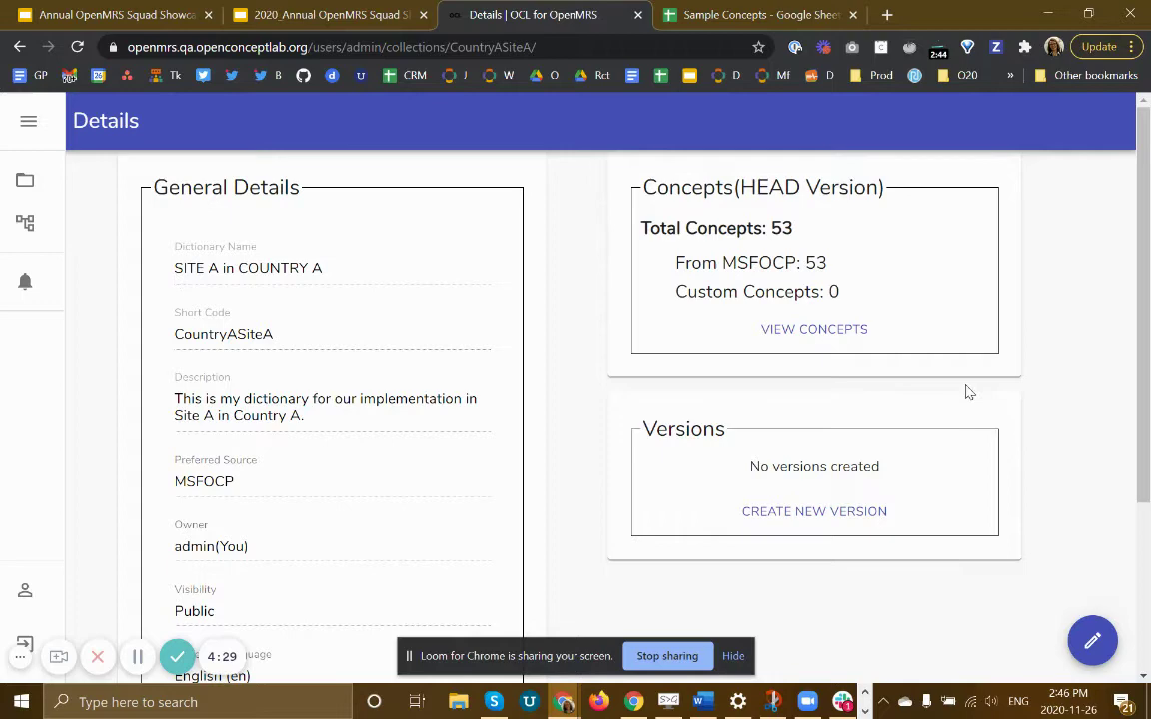
left_click(816, 331)
scroll(387, 387, "down", 1)
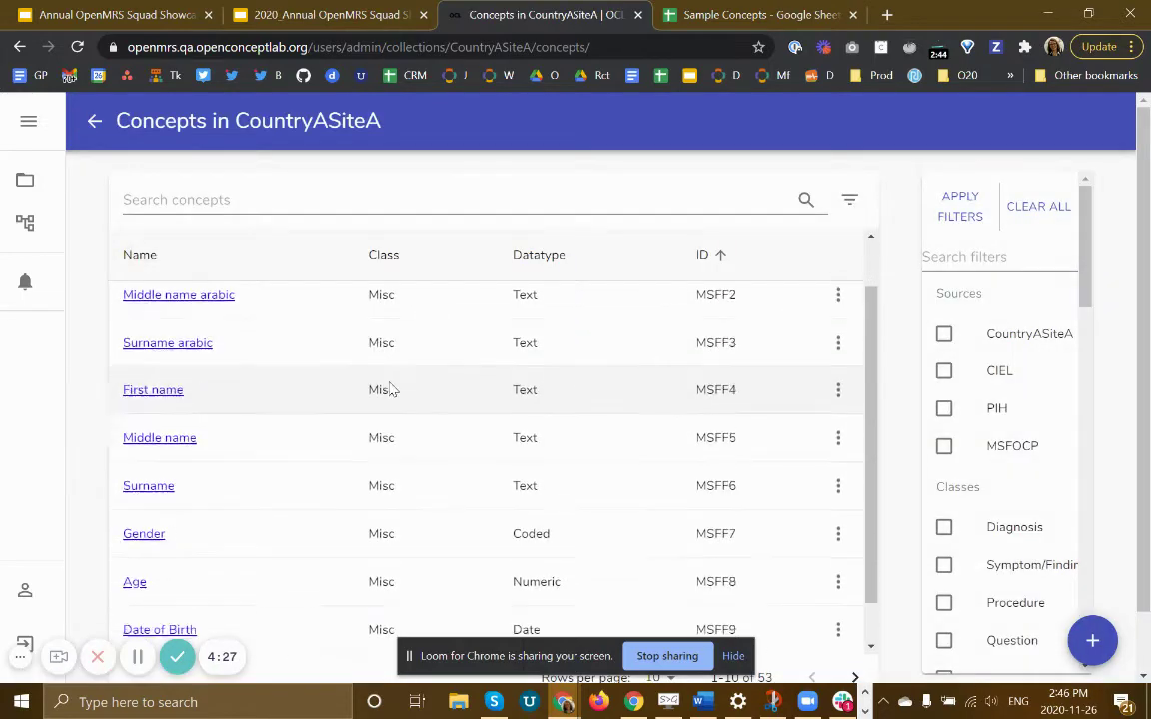
scroll(388, 399, "down", 2)
scroll(585, 494, "down", 1)
scroll(744, 526, "up", 2)
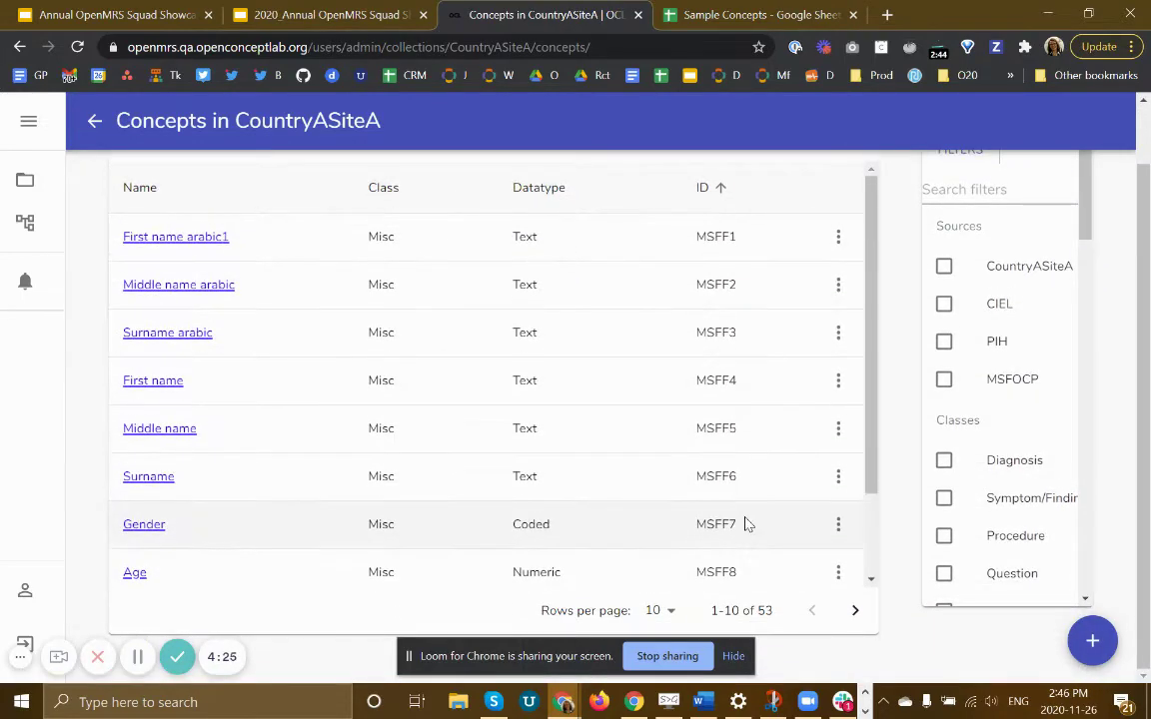
scroll(865, 464, "up", 1)
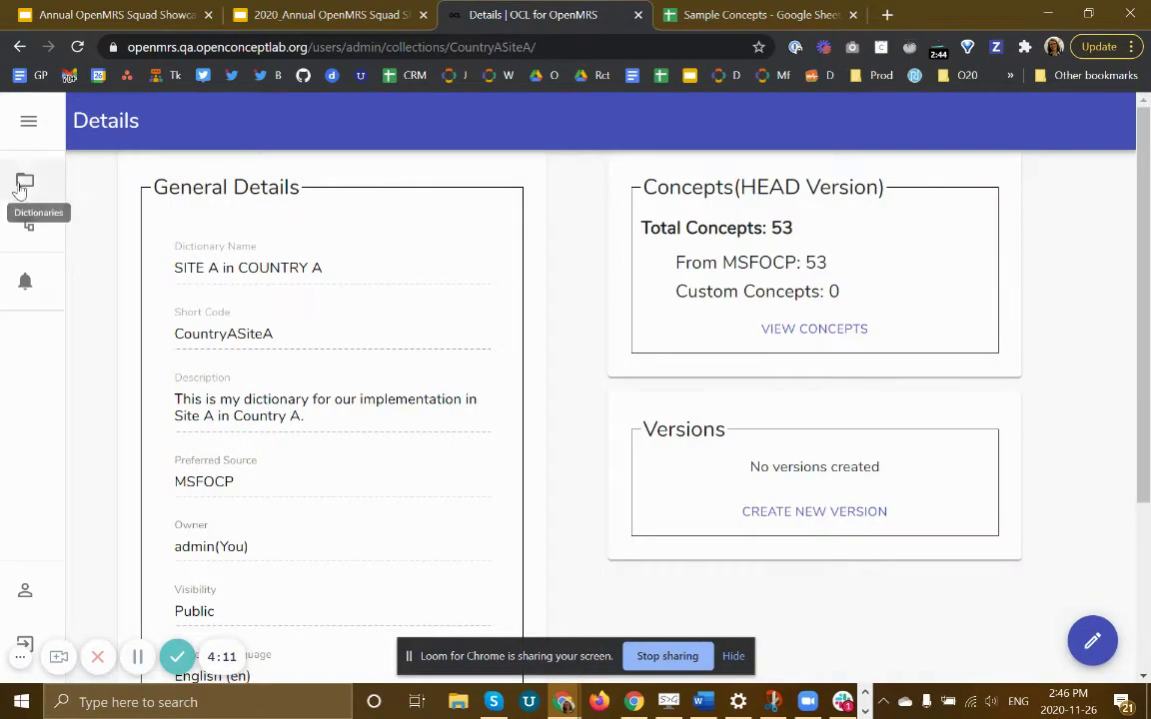
- Open the SITE B in COUNTRY B dictionary, note its 0 concept count, and view its empty list
left_click(25, 182)
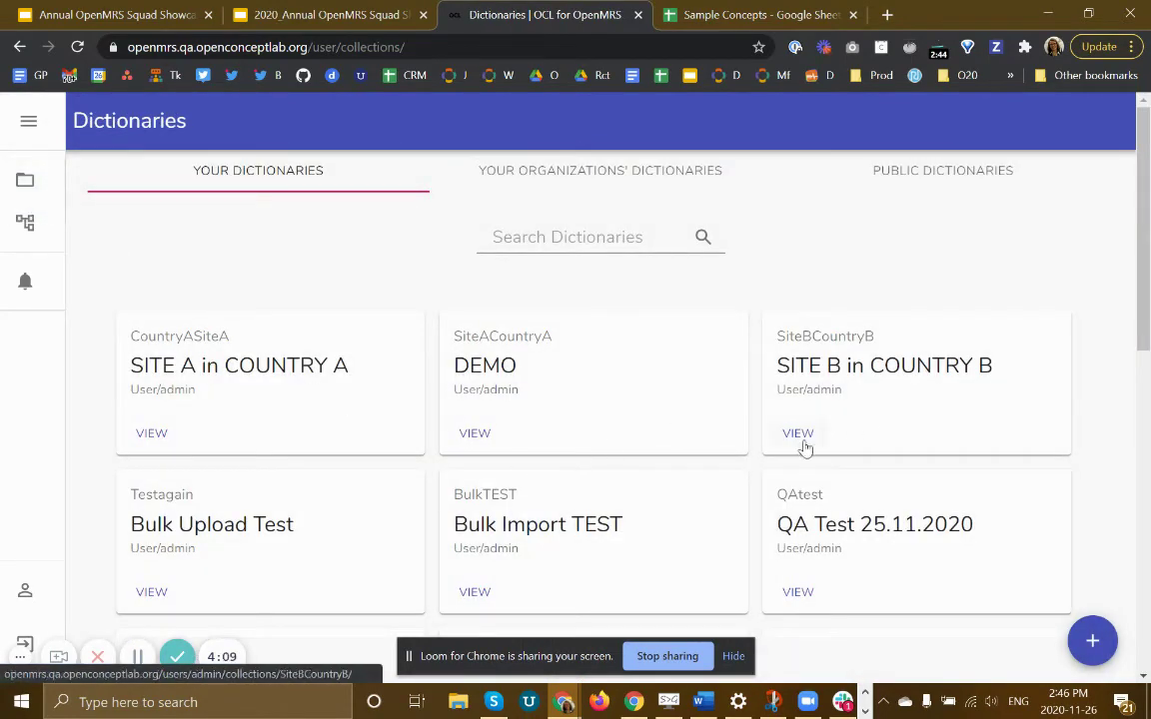
left_click(802, 440)
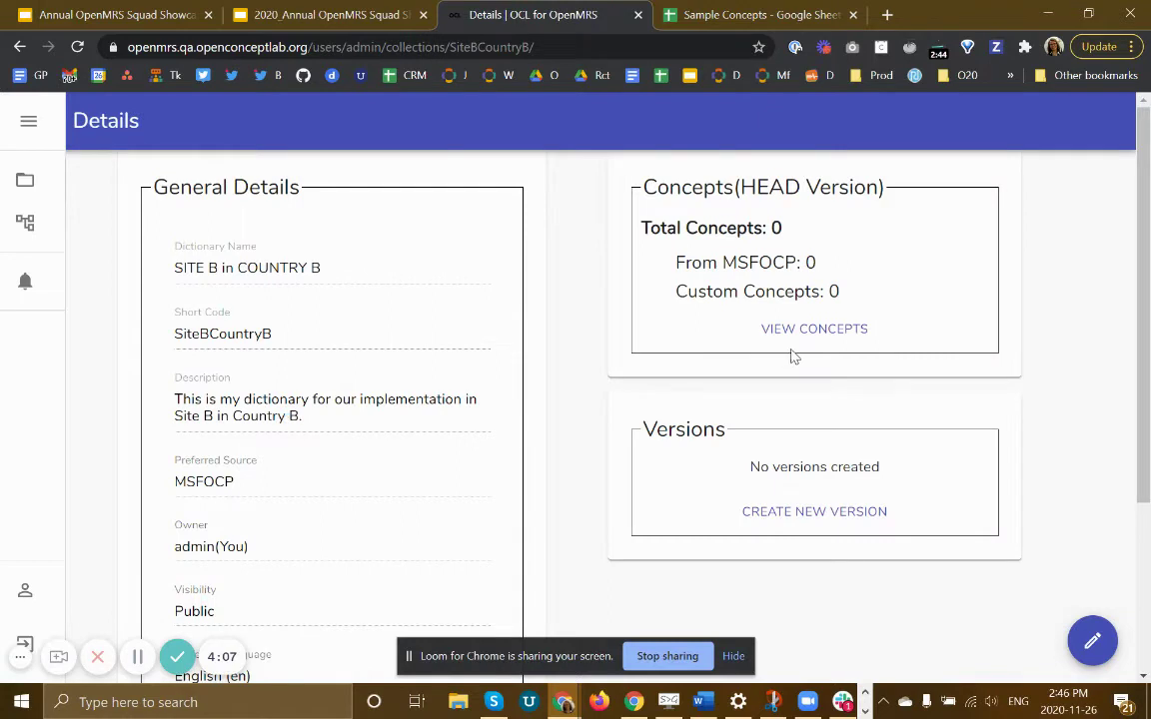
left_click_drag(800, 263, 821, 270)
left_click_drag(763, 224, 788, 231)
left_click(775, 335)
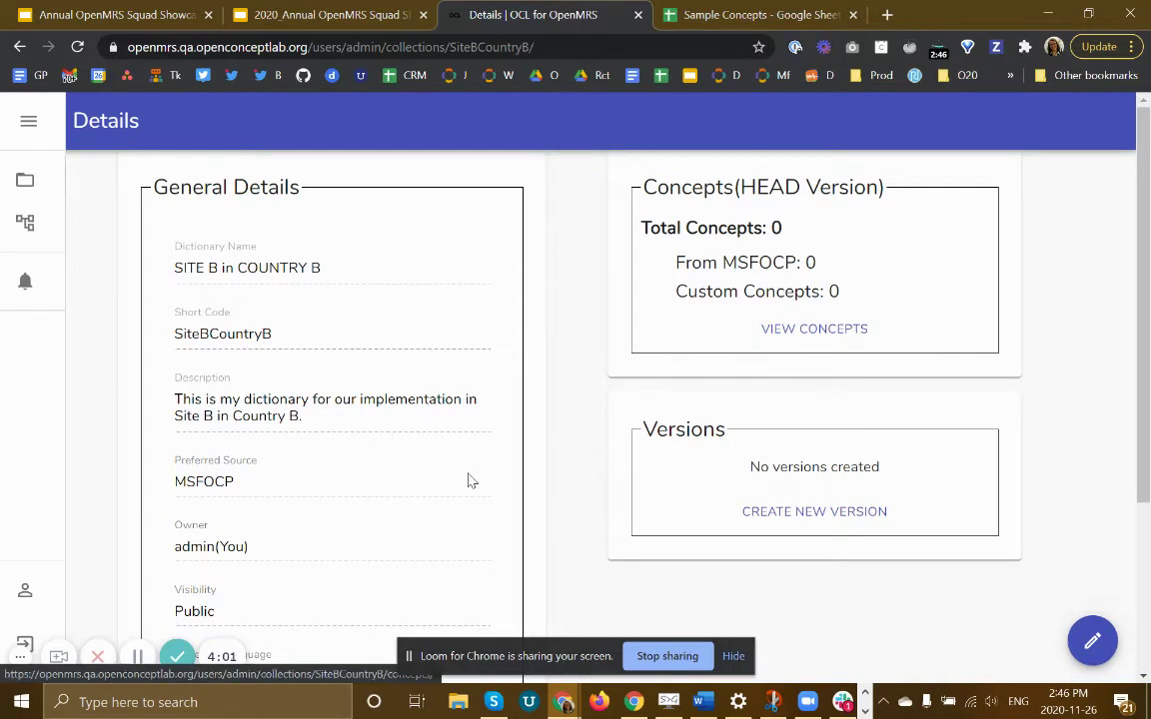
left_click(817, 331)
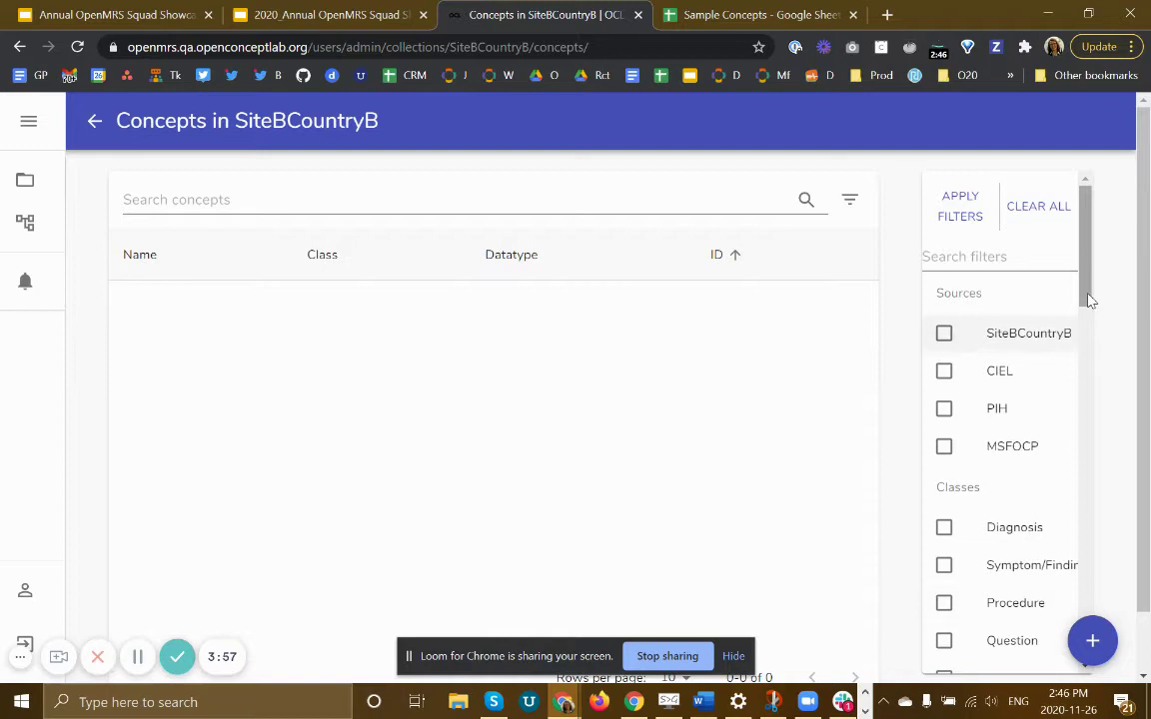
- Start picking existing concepts to import into Site B, bringing up the source list
left_click(1091, 640)
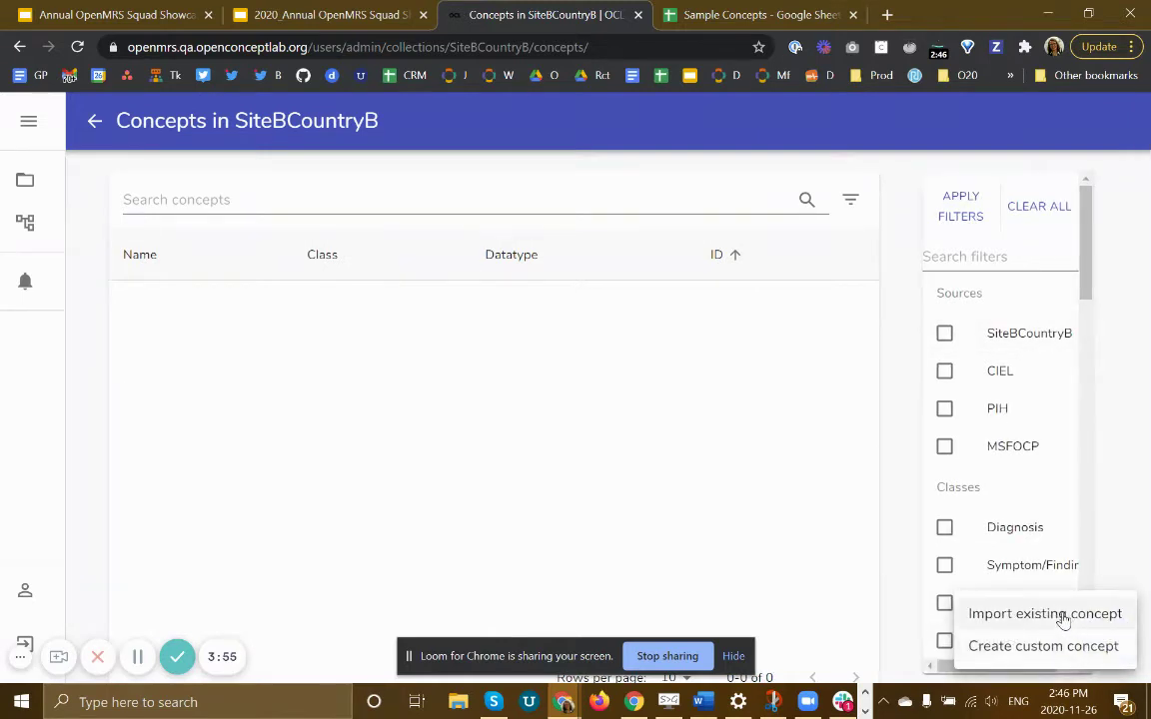
left_click(1057, 617)
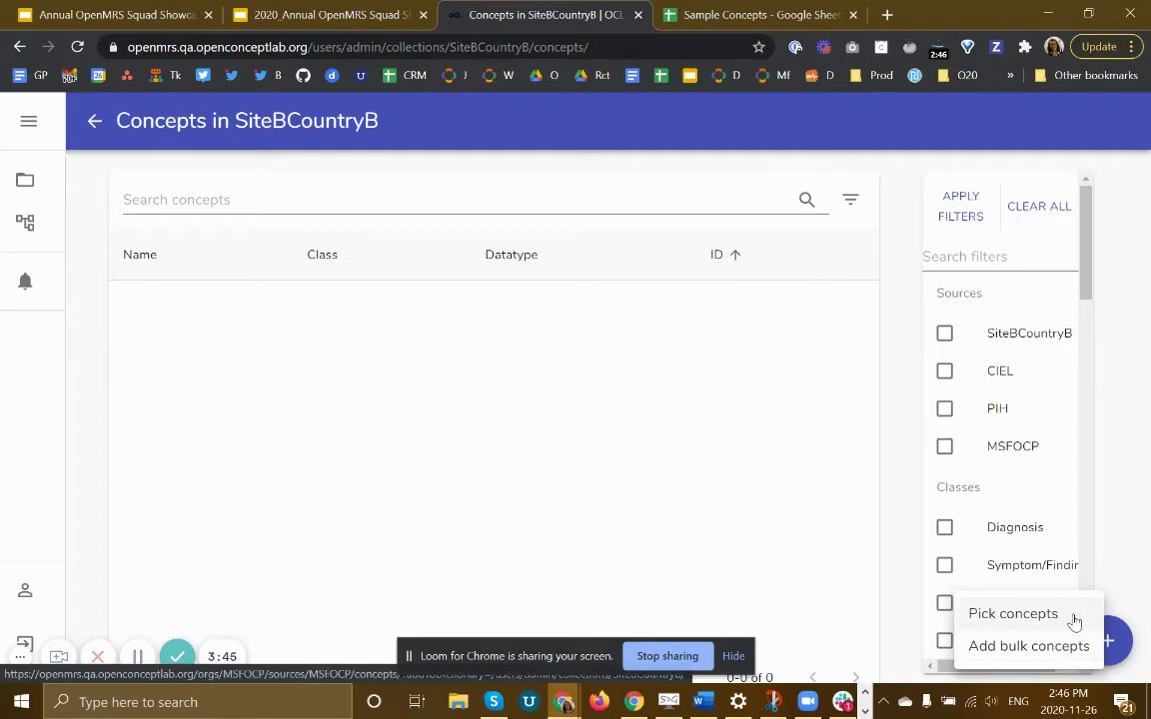
left_click(1074, 623)
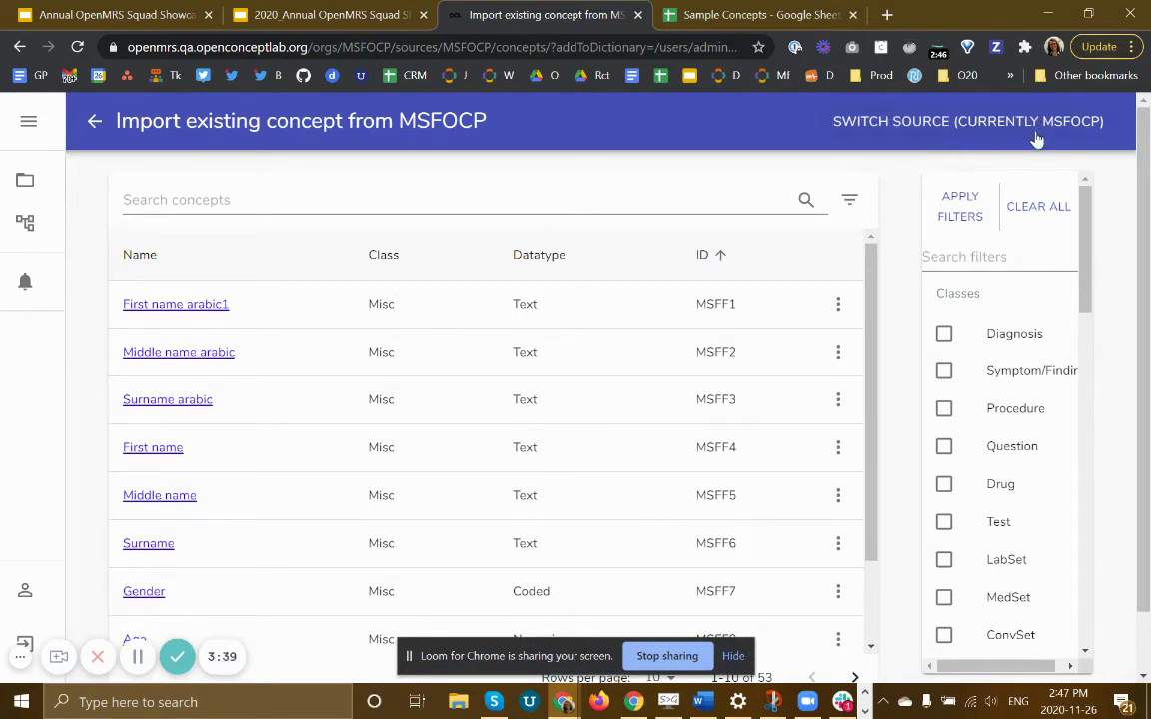
left_click(949, 120)
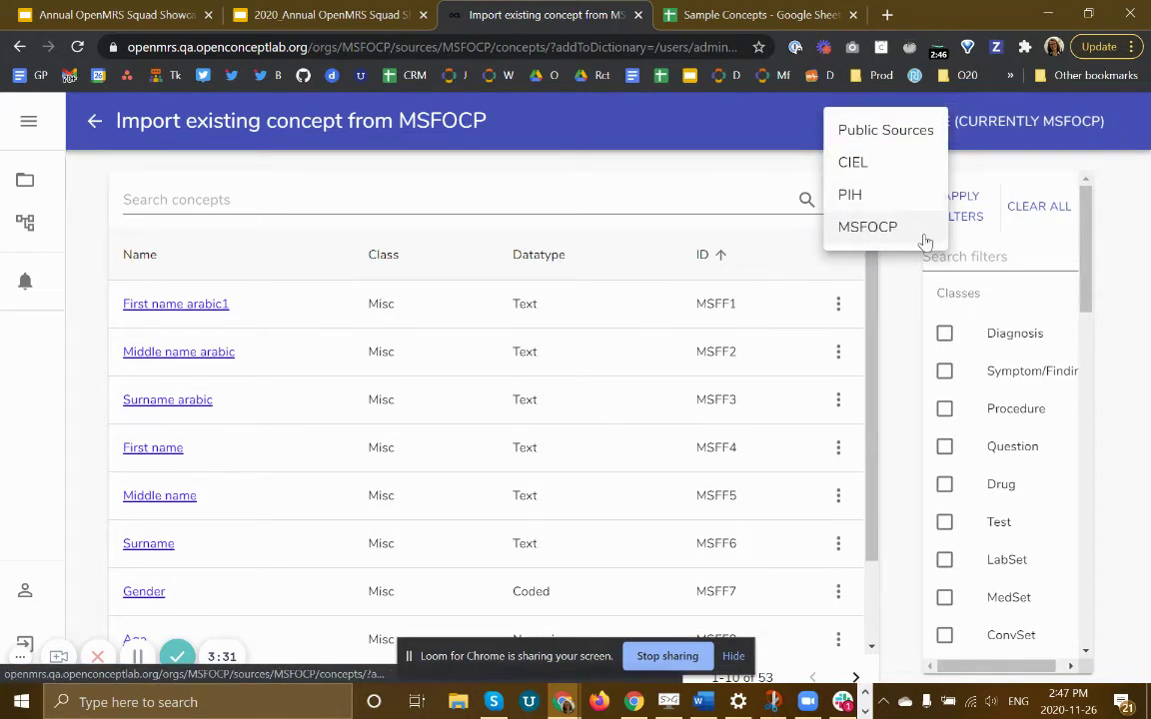
- Keep MSFOCP as source and select First name arabic1, First name, Surname, Gender, Age and Date of Birth
left_click(863, 228)
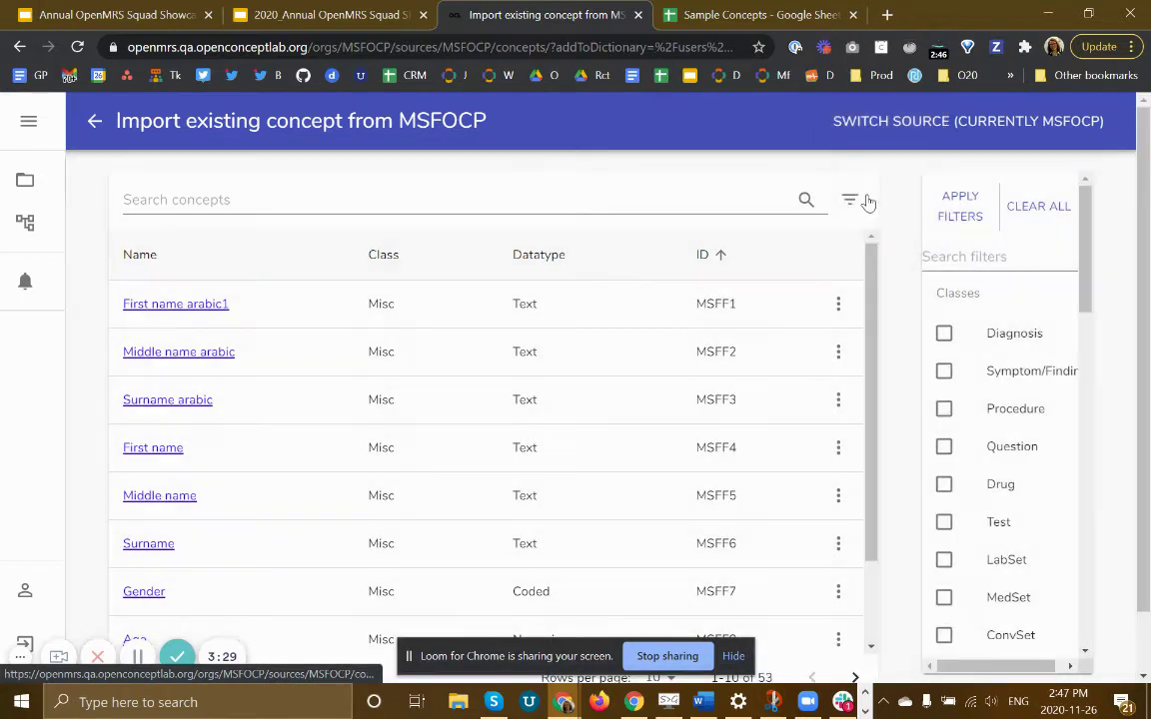
left_click(271, 317)
left_click(320, 461)
left_click(309, 553)
scroll(310, 552, "down", 1)
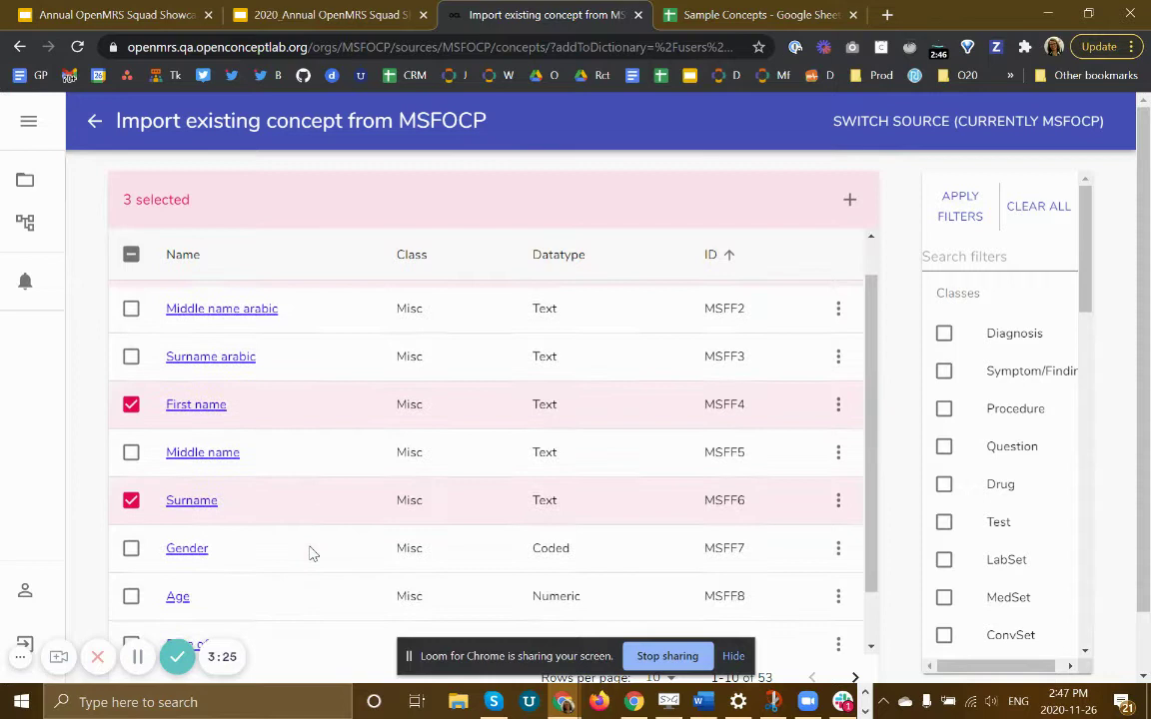
scroll(317, 529, "down", 1)
left_click(321, 505)
left_click(326, 539)
left_click(336, 590)
- Select Middle name, Surname arabic and Middle name arabic, then add all nine to the dictionary
scroll(460, 409, "up", 2)
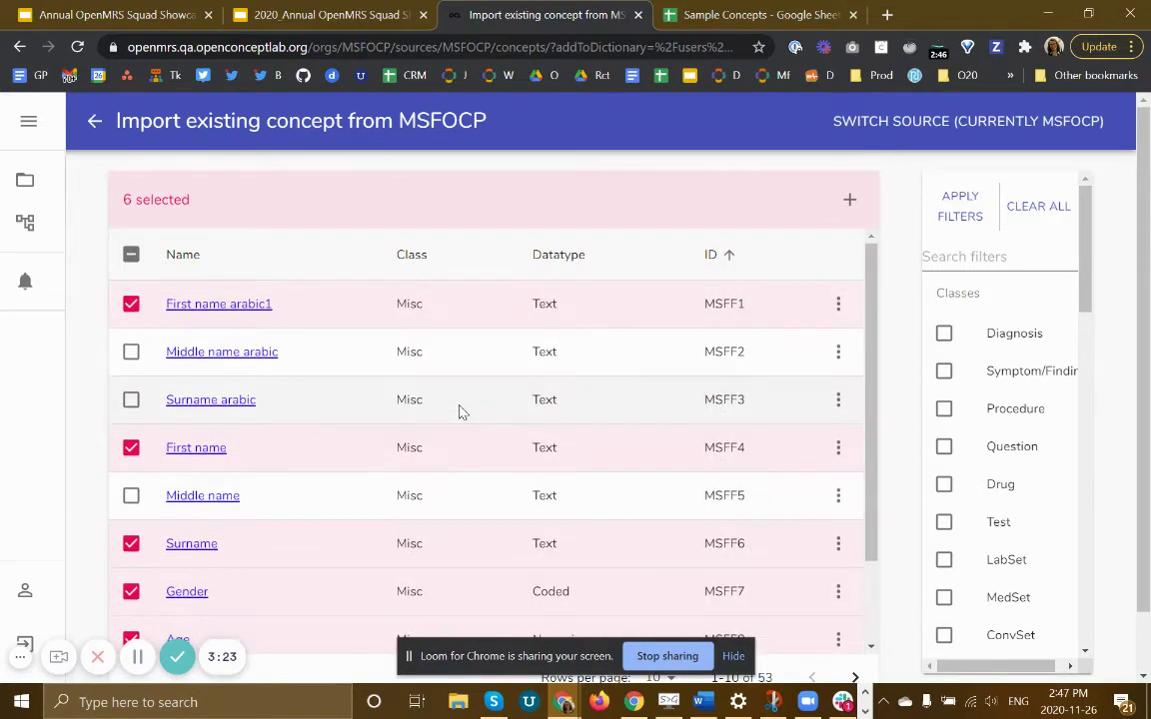
scroll(459, 411, "down", 2)
left_click(268, 384)
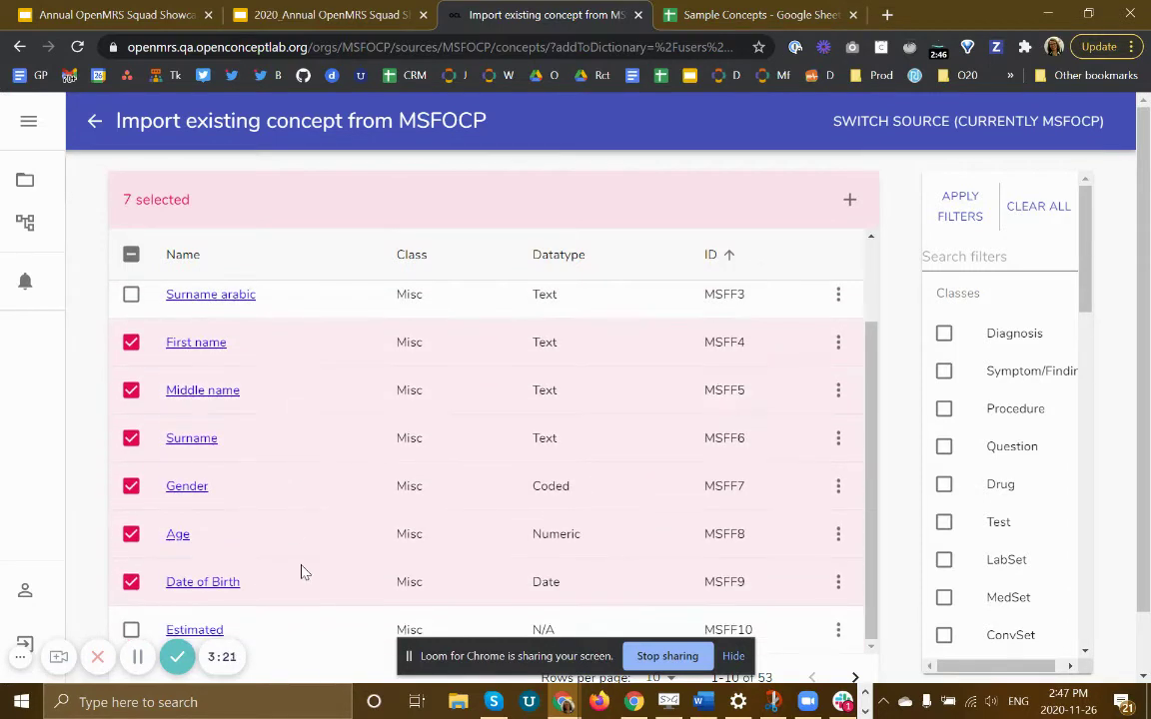
scroll(318, 545, "up", 2)
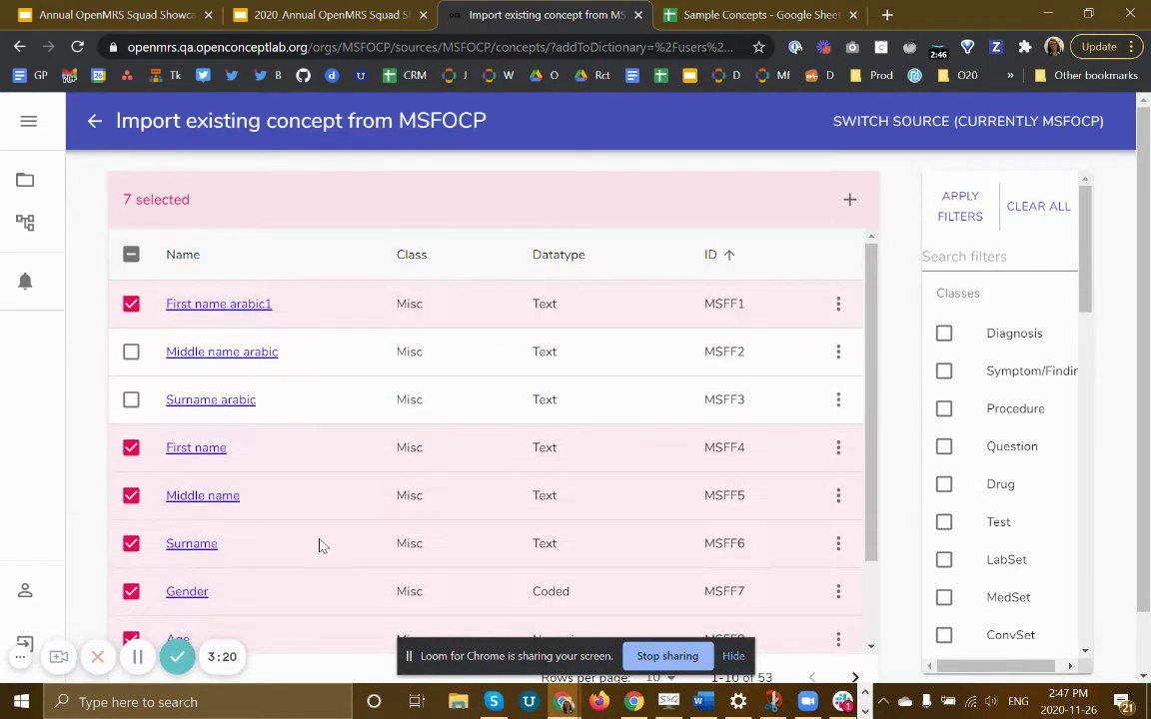
left_click(338, 402)
left_click(350, 359)
scroll(500, 372, "down", 2)
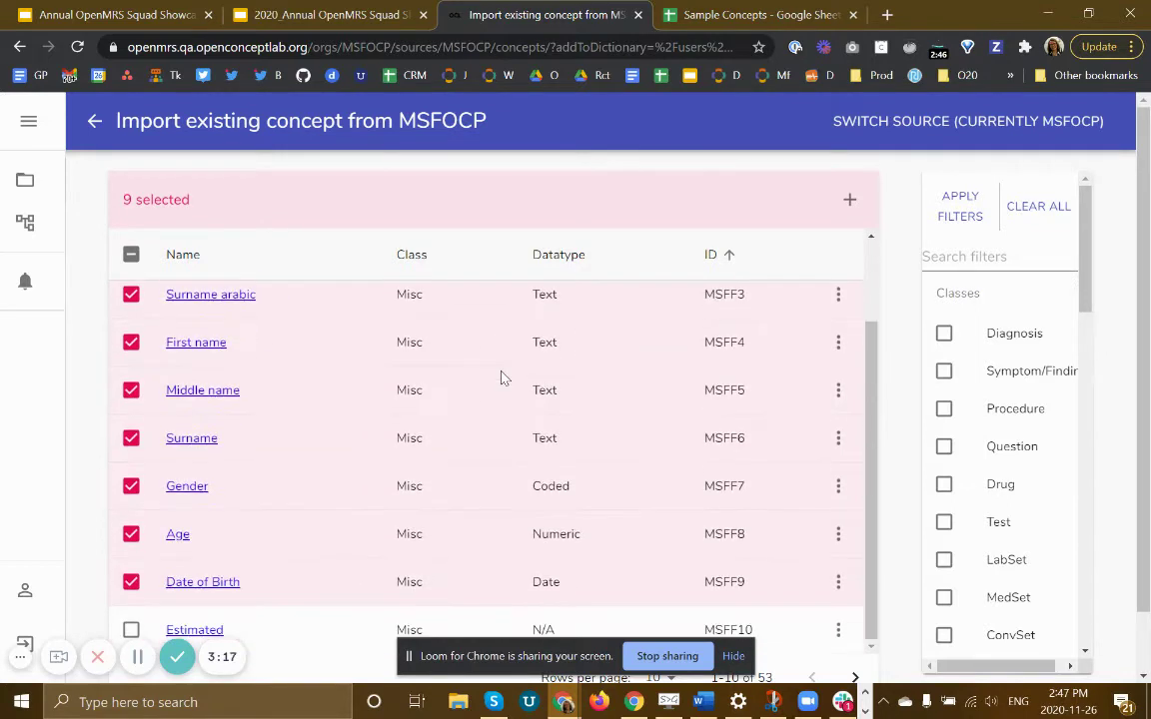
scroll(799, 280, "up", 2)
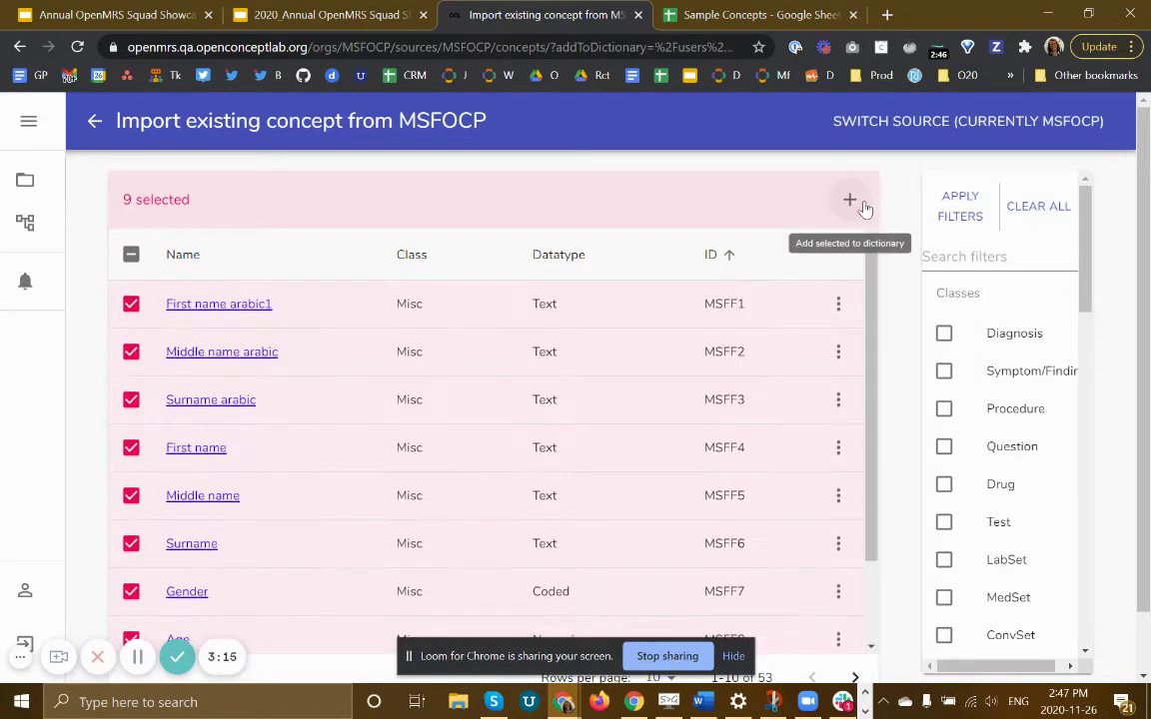
left_click(857, 203)
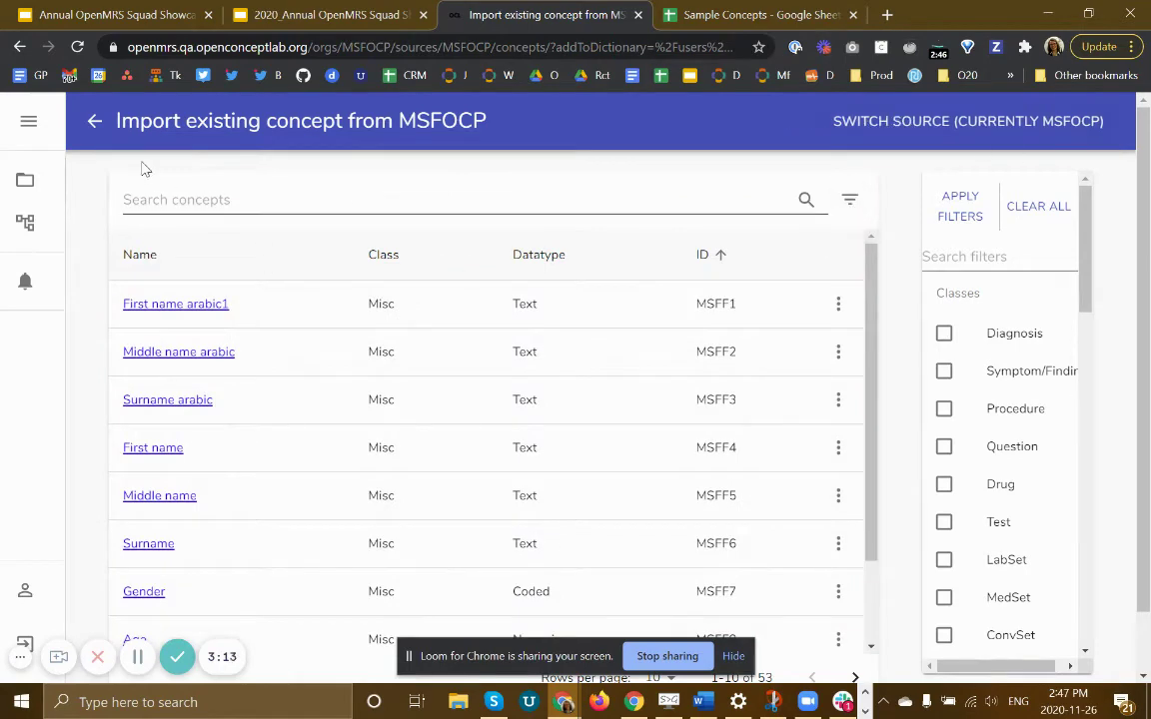
- Return to Site B's concept list and show 25 rows per page to see MSFF1 through MSFF9
left_click(96, 130)
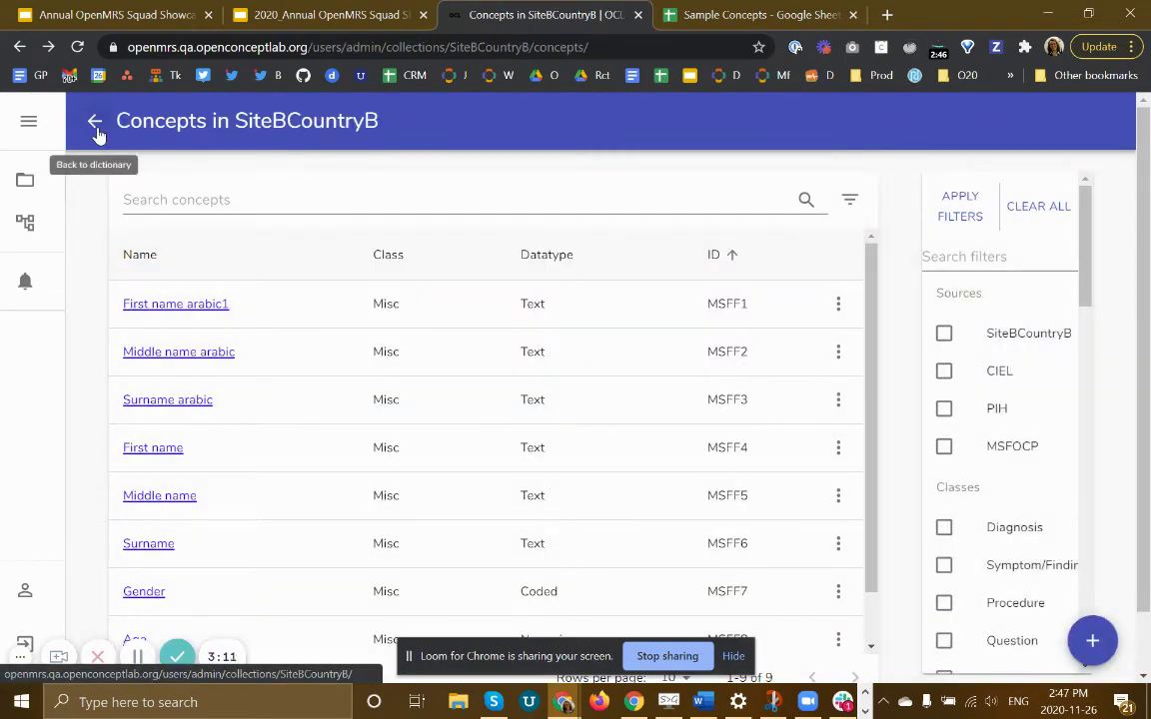
scroll(411, 402, "down", 1)
scroll(704, 437, "down", 1)
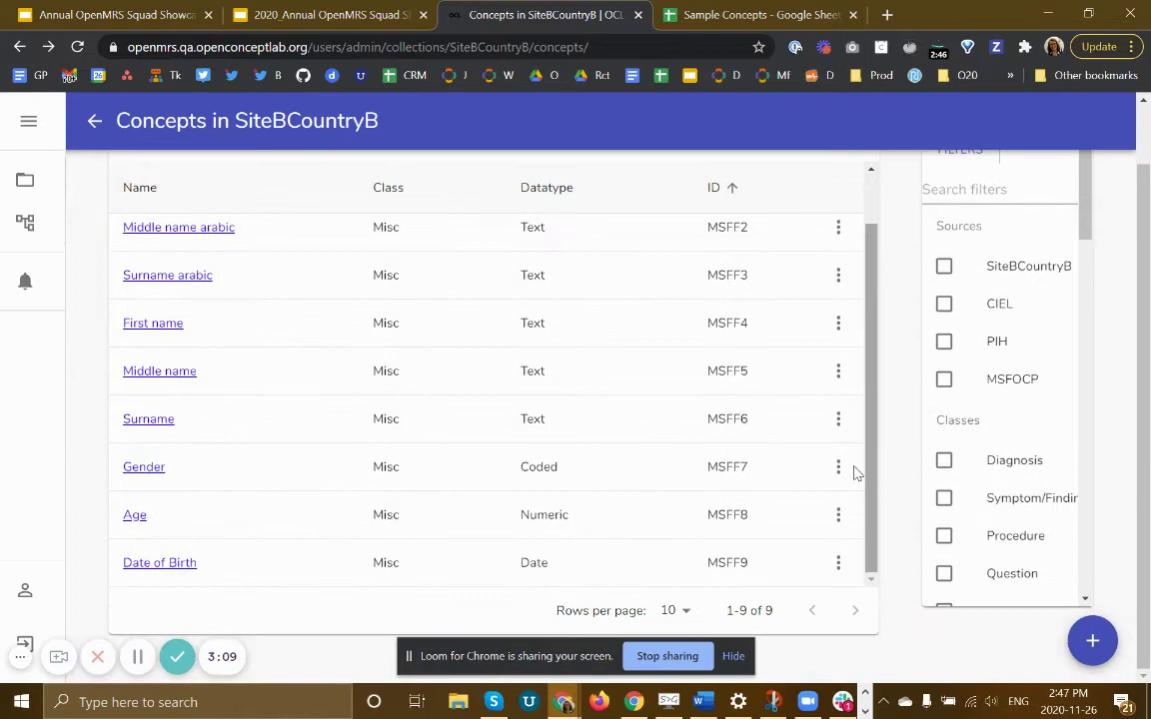
left_click(687, 611)
left_click(681, 585)
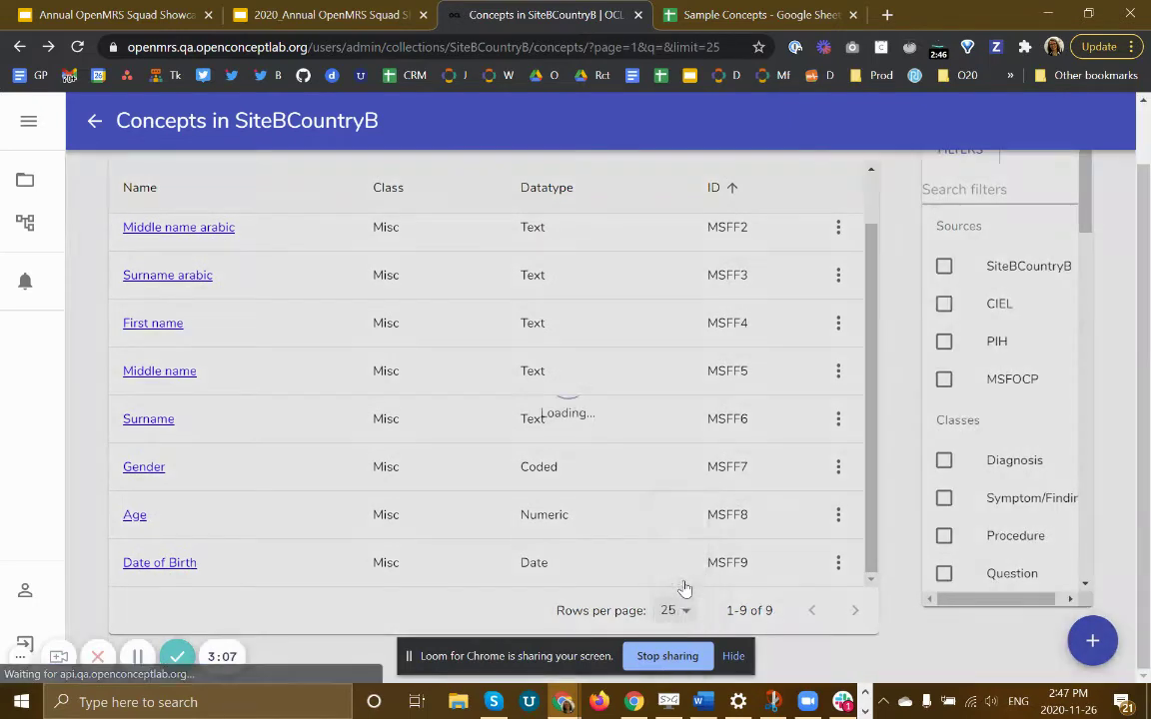
scroll(667, 501, "up", 1)
scroll(669, 504, "down", 1)
scroll(677, 500, "up", 1)
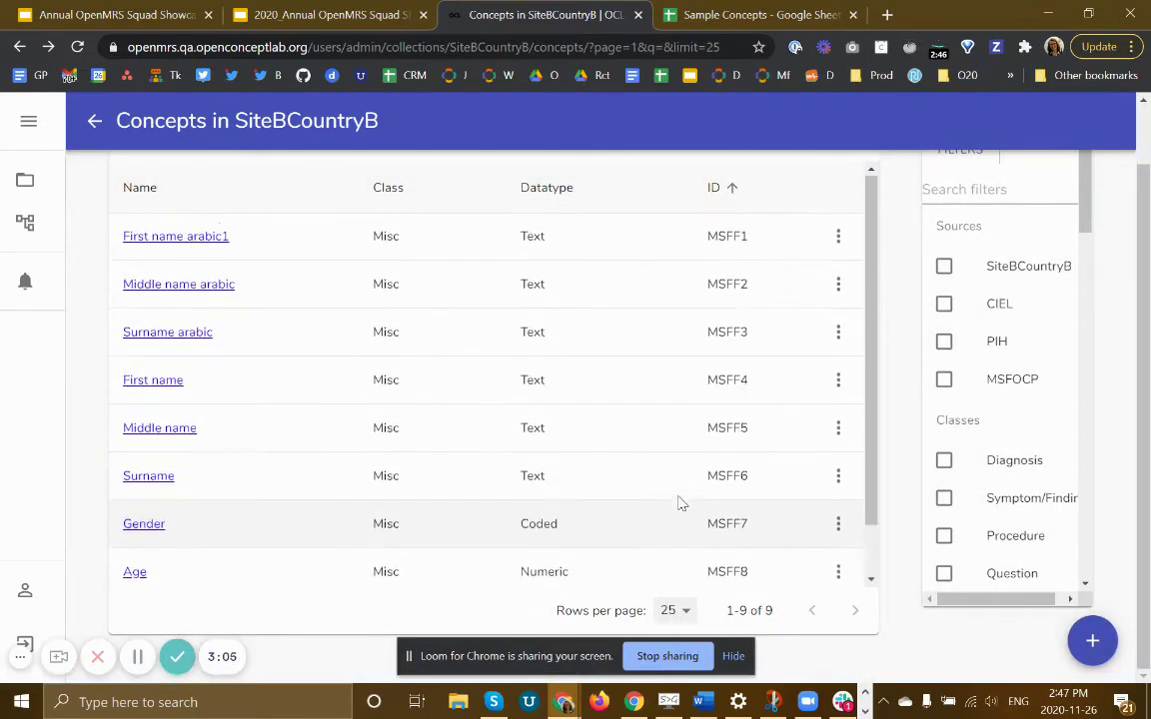
scroll(1061, 526, "up", 1)
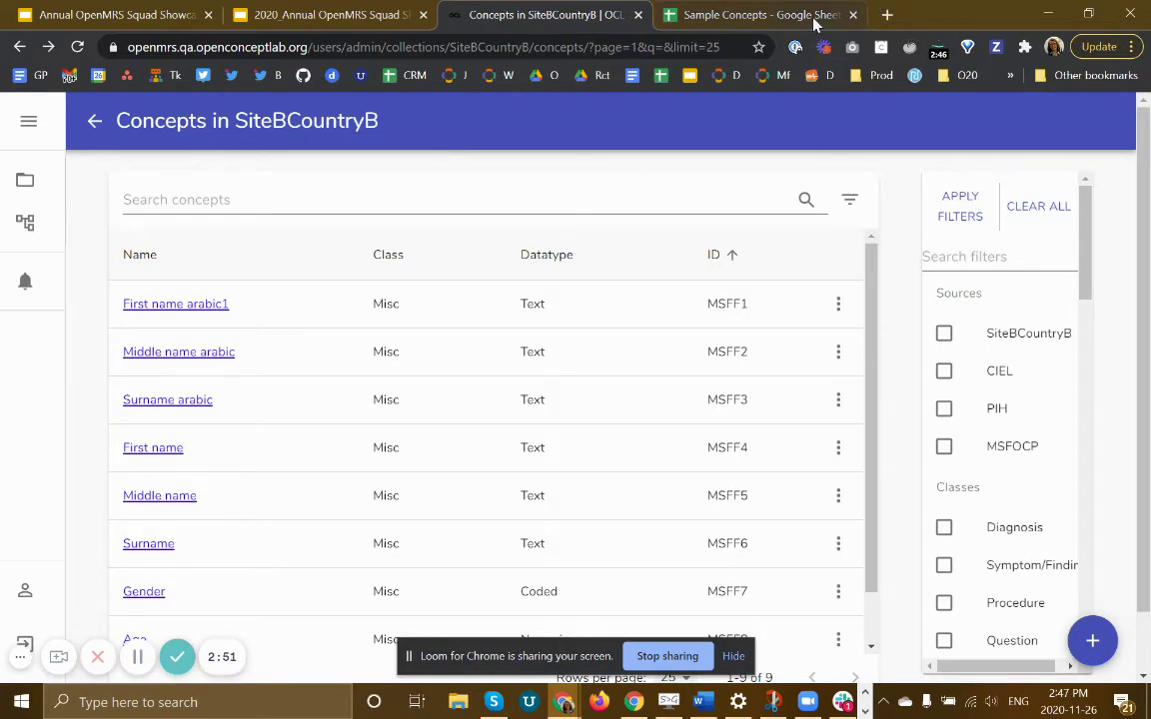
- Select and copy the 53 IDs MSFF1–MSFF53 in column D of the Sample Concepts sheet
left_click(814, 20)
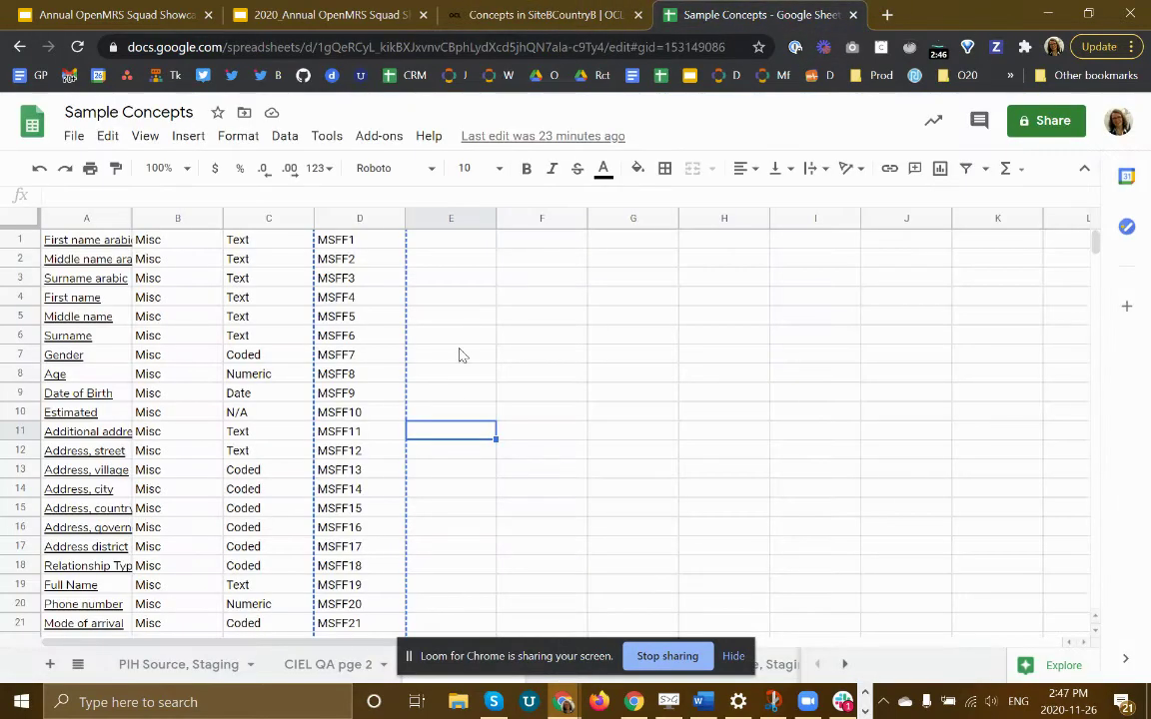
left_click(452, 358)
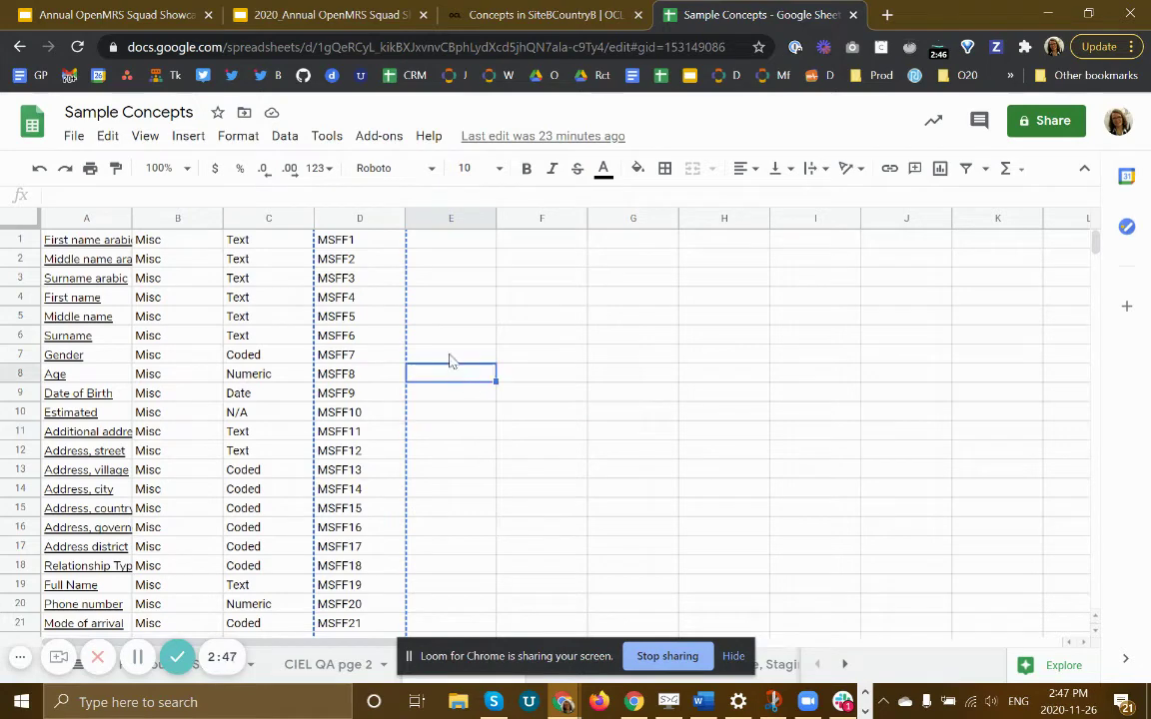
left_click(460, 318)
scroll(369, 434, "down", 5)
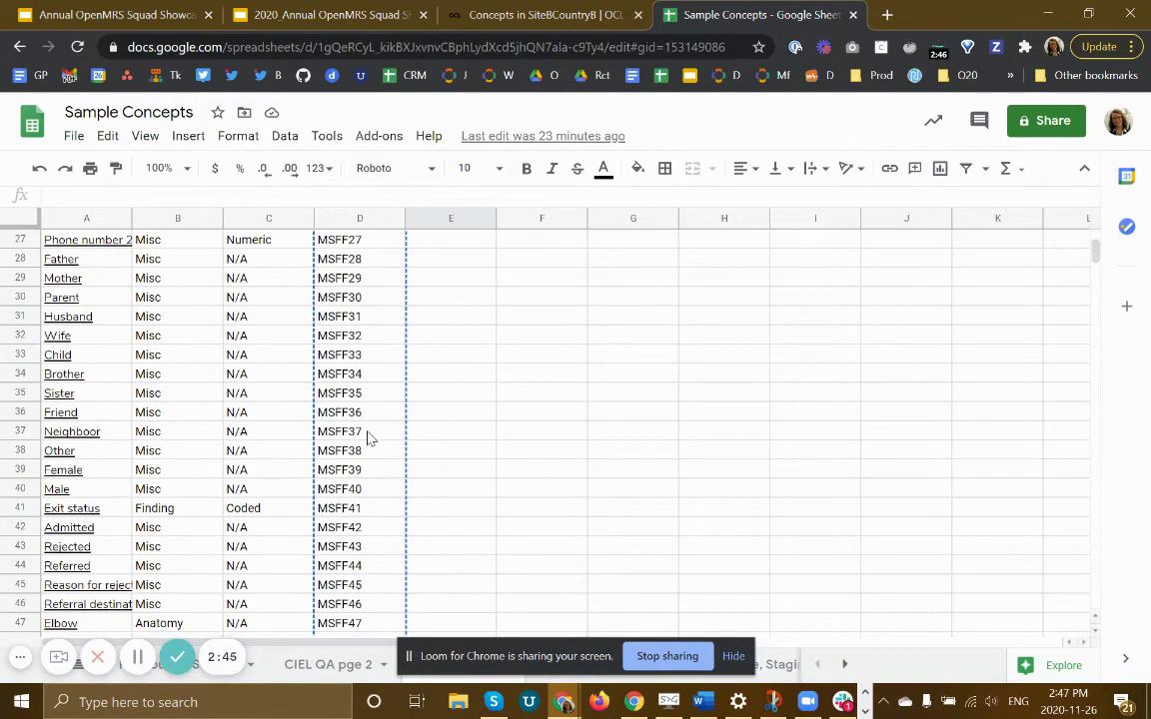
scroll(370, 434, "up", 5)
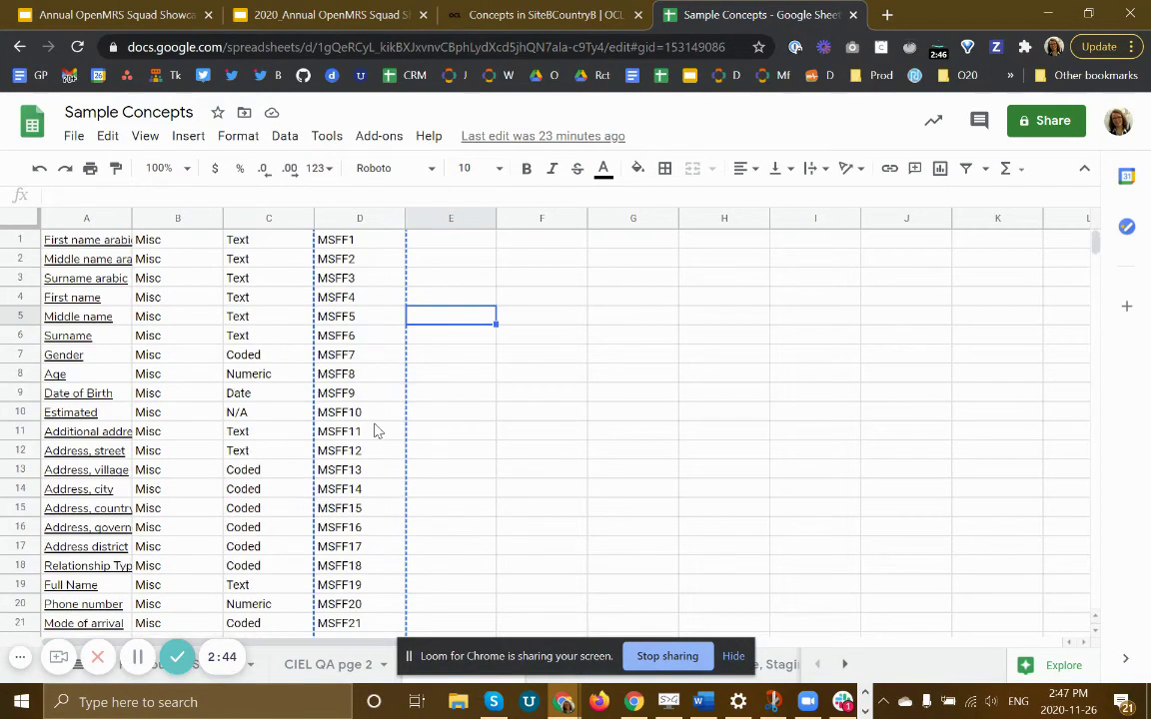
left_click(372, 244)
key("ctrl+shift+Down")
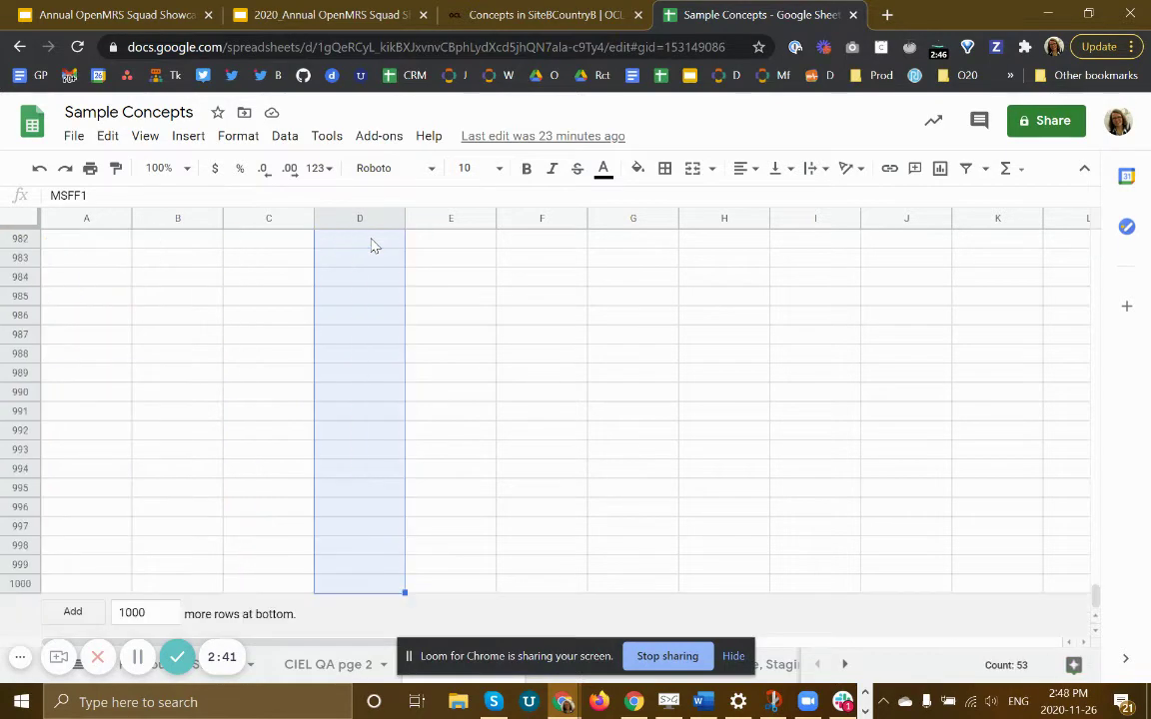
key("ctrl+shift+Up")
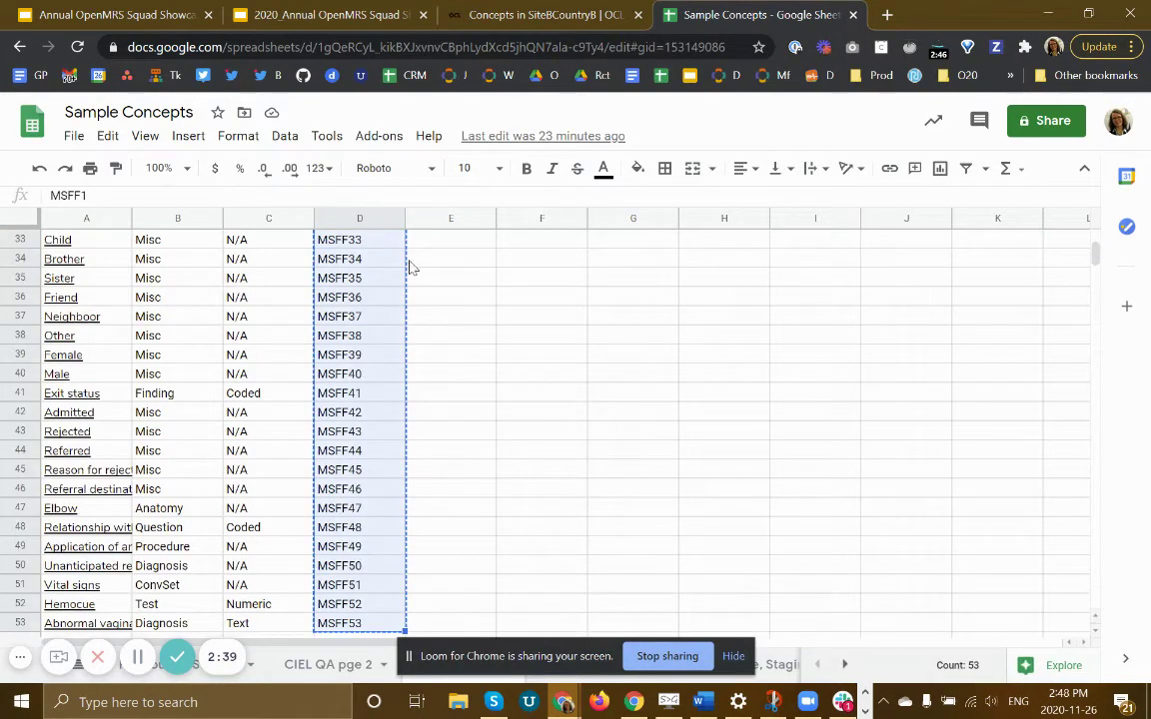
left_click(449, 297)
- Open Site B's Add bulk concepts form with MSFOCP as the source
left_click(544, 15)
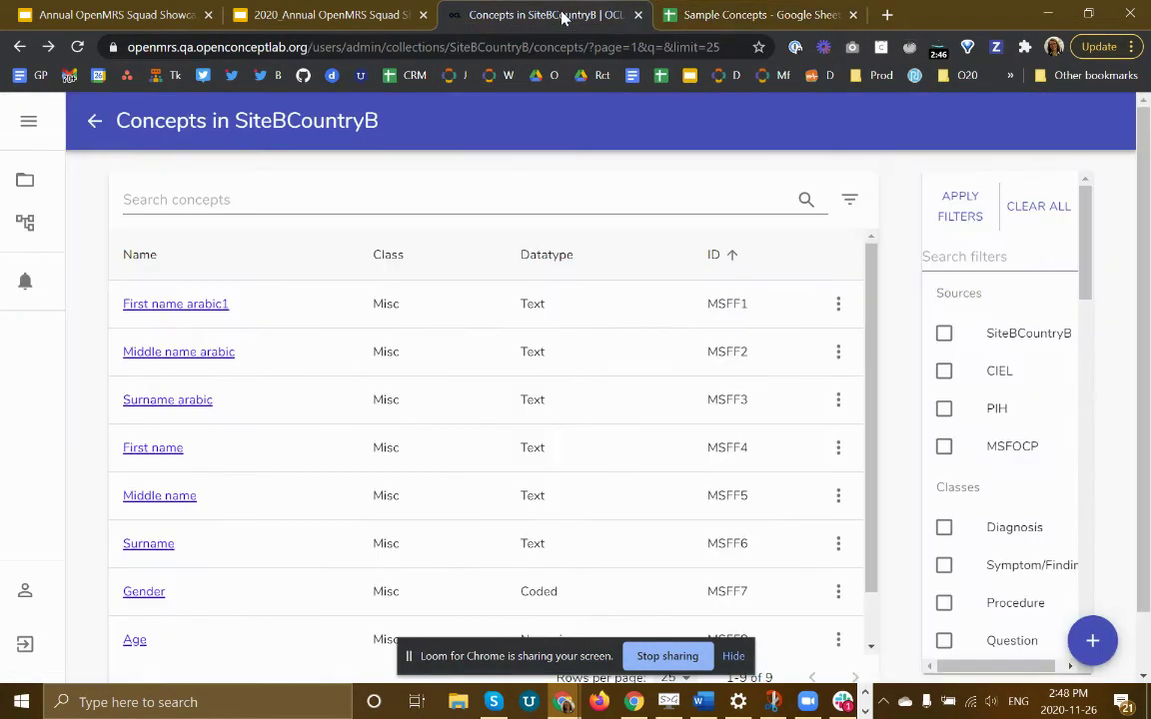
left_click(1093, 643)
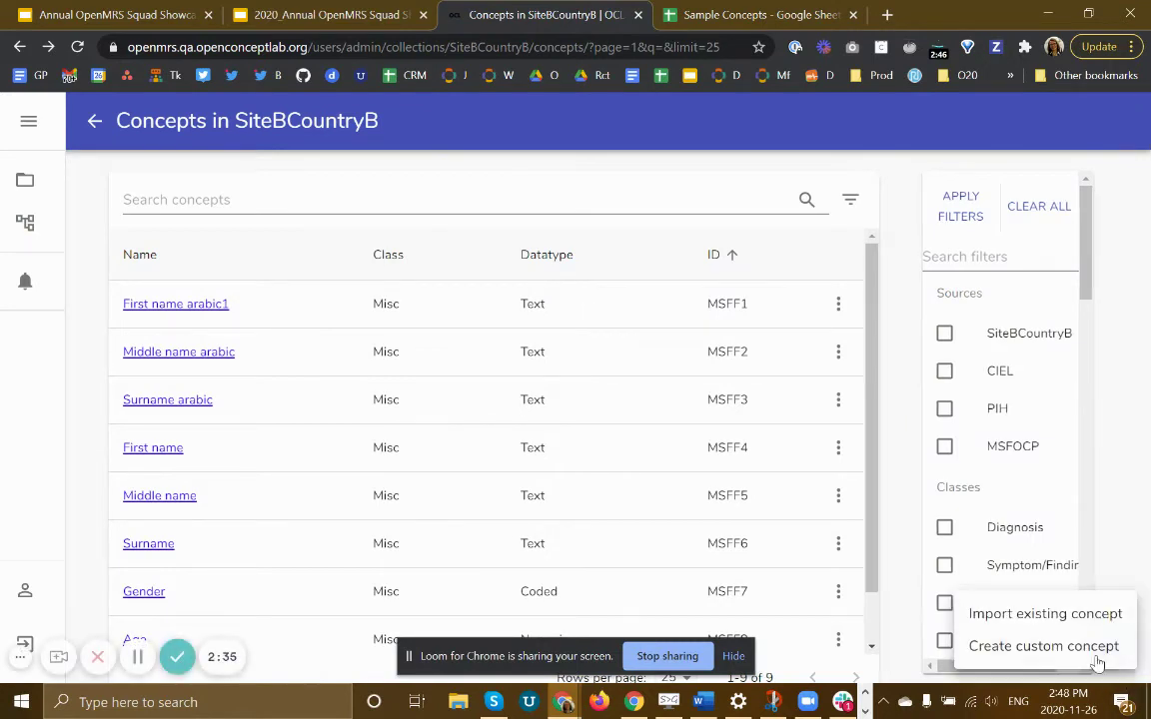
left_click(1007, 611)
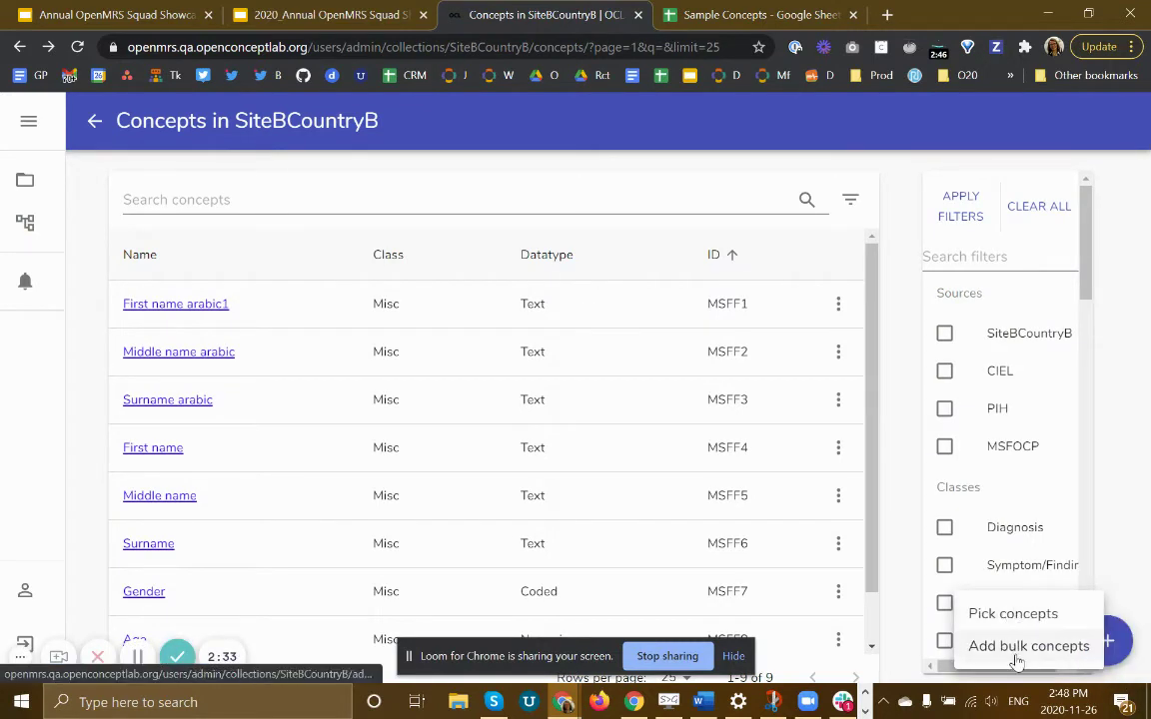
left_click(1017, 649)
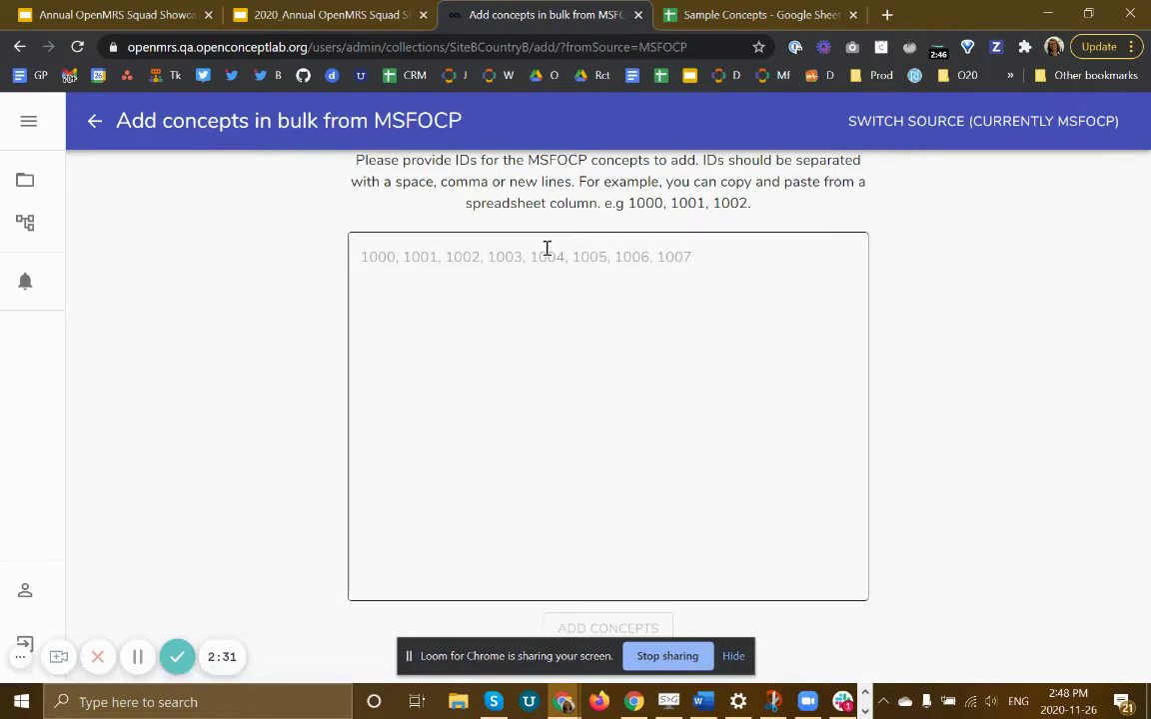
left_click(999, 123)
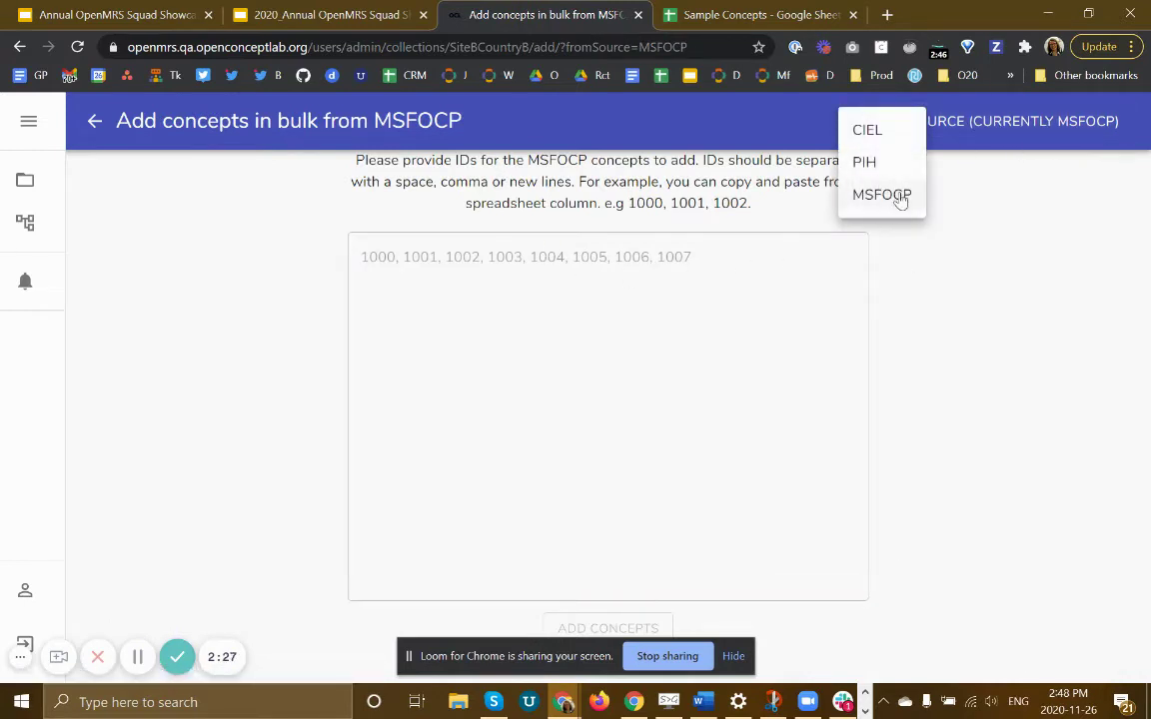
left_click(894, 195)
- Paste the IDs MSFF1 through MSFF53 into the bulk form, leaving the source as MSFOCP
key("ctrl+v")
scroll(680, 403, "up", 1)
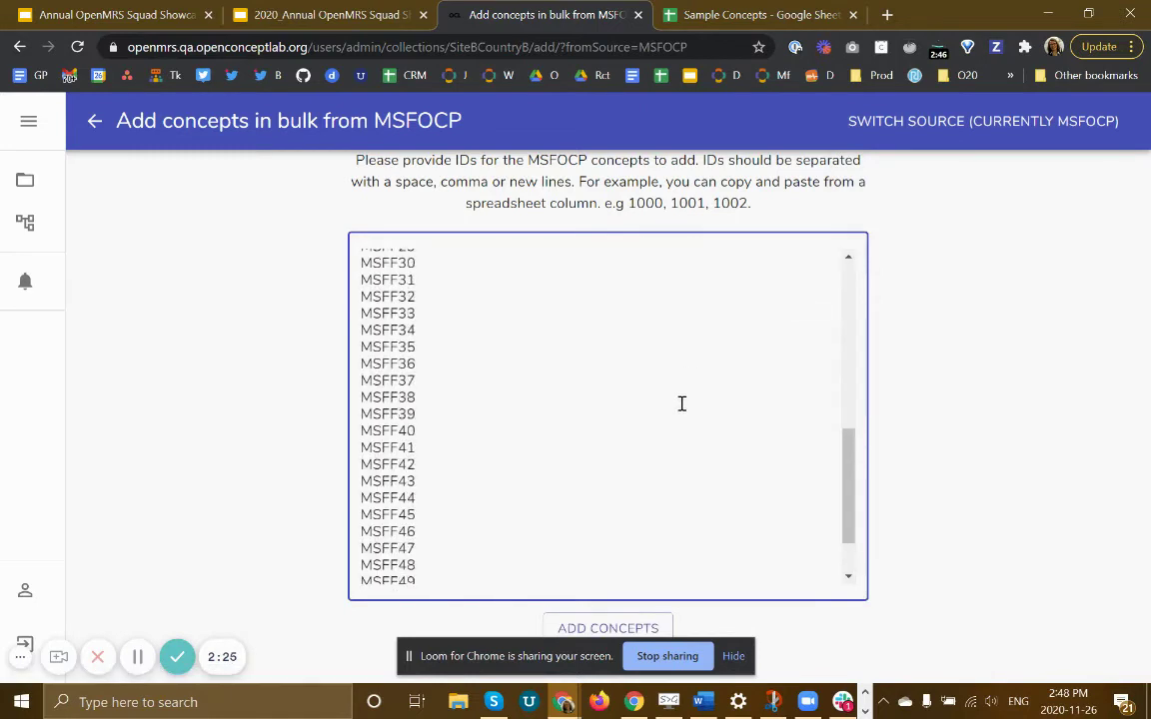
scroll(680, 404, "up", 5)
scroll(682, 403, "down", 6)
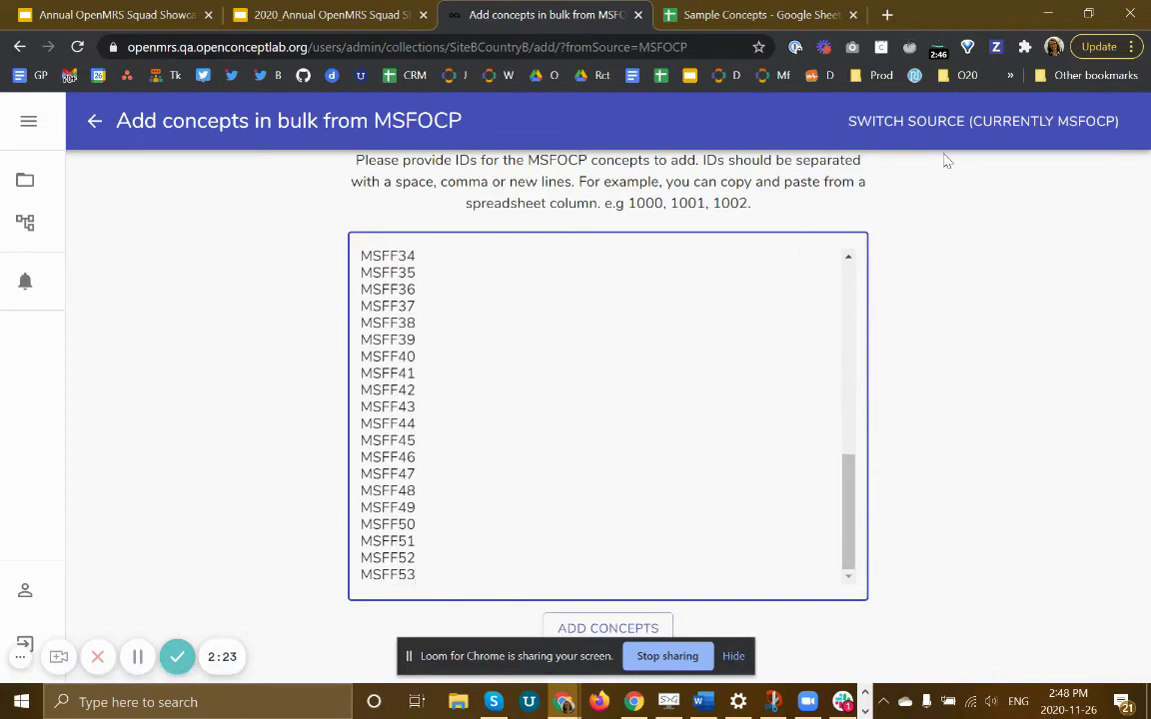
left_click(956, 140)
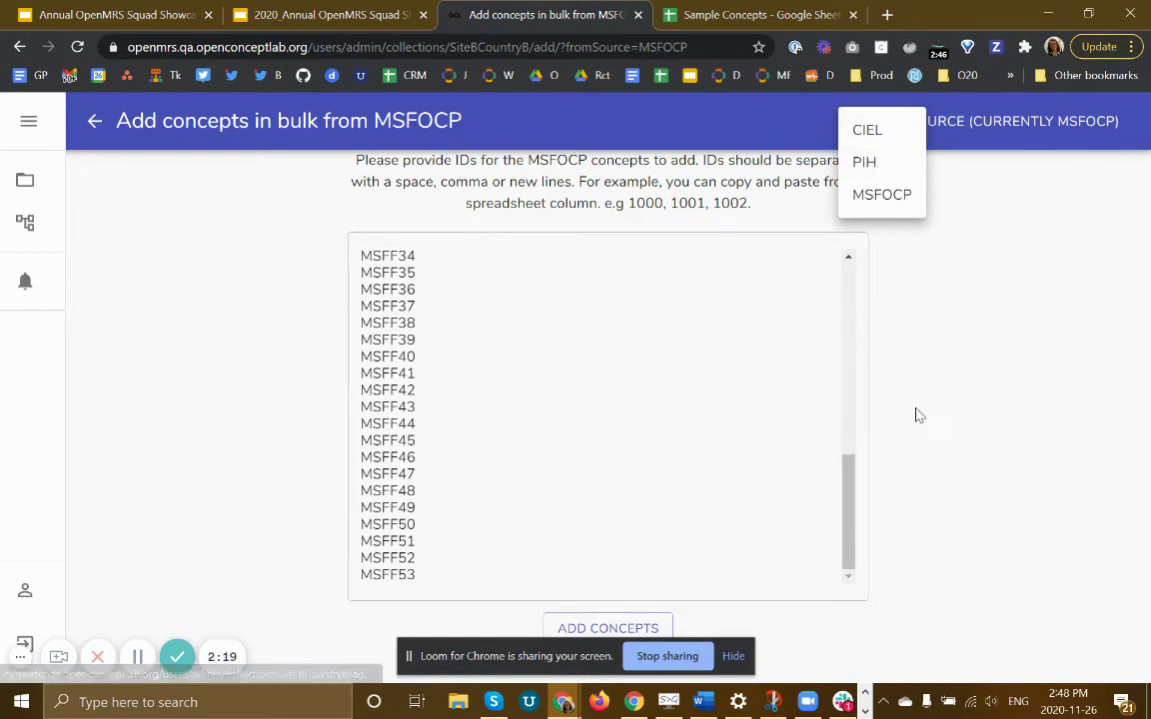
left_click(722, 618)
- Submit the 53 IDs and review the import summary's nine skipped MSFF concepts
left_click(617, 627)
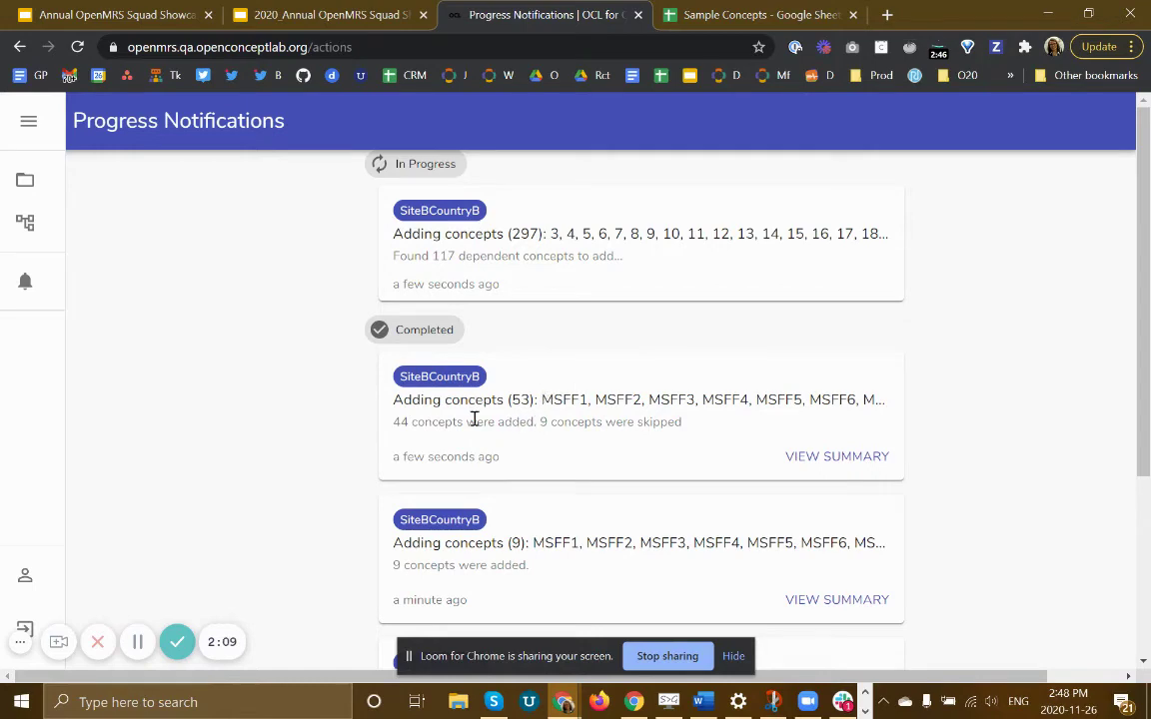
left_click(827, 461)
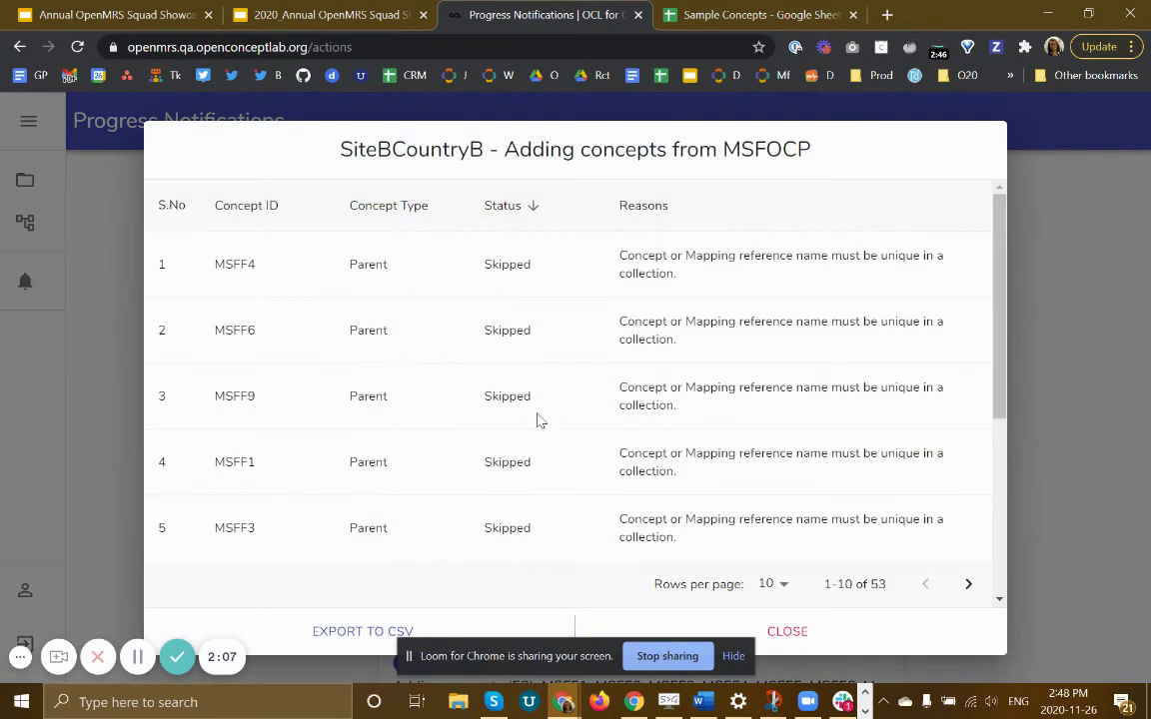
scroll(442, 441, "down", 1)
scroll(445, 442, "down", 2)
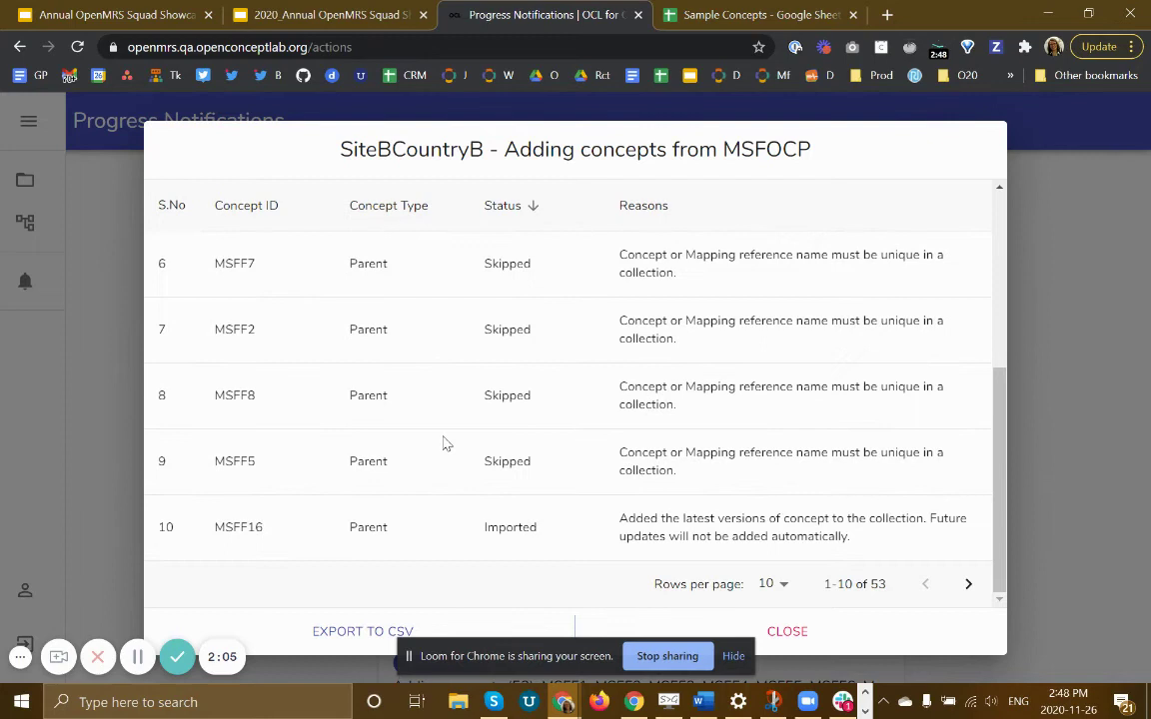
scroll(589, 489, "up", 2)
scroll(560, 399, "up", 2)
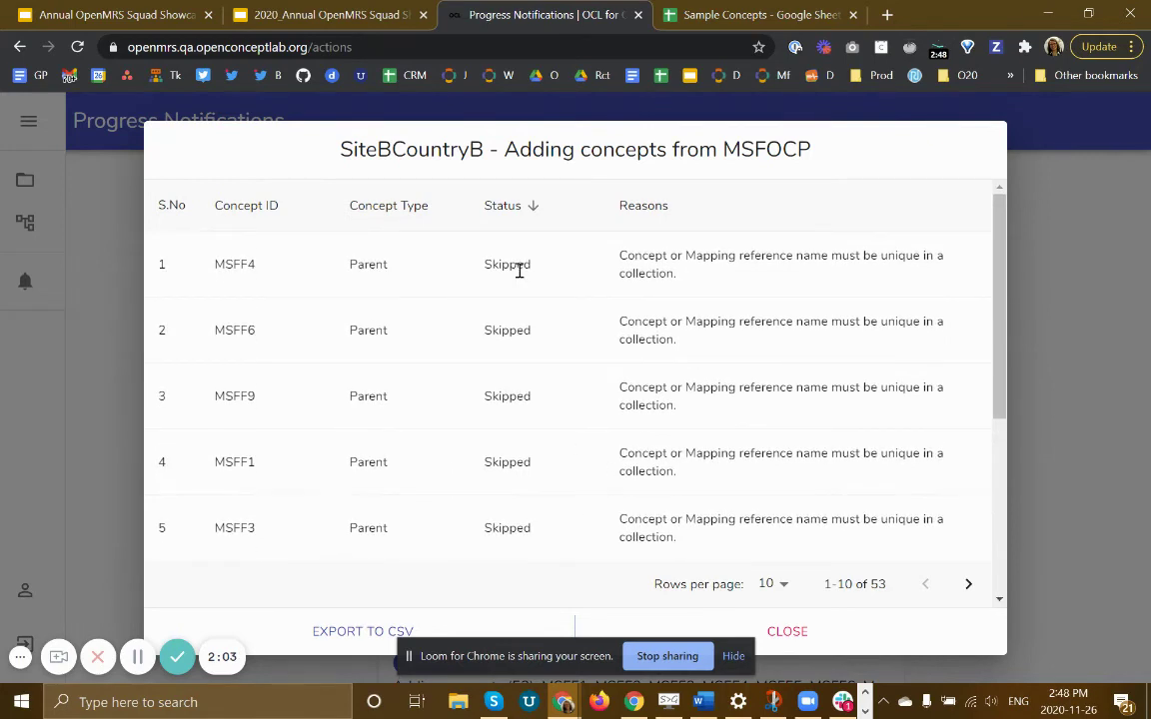
double_click(518, 268)
scroll(554, 375, "down", 1)
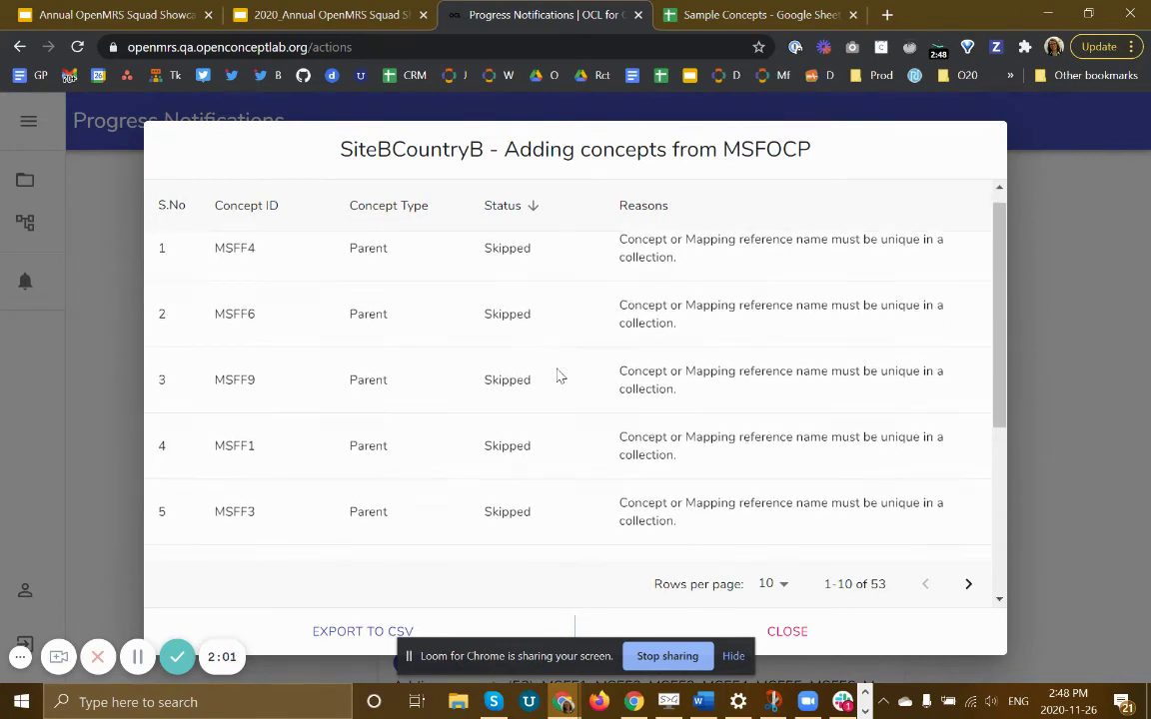
scroll(575, 387, "down", 2)
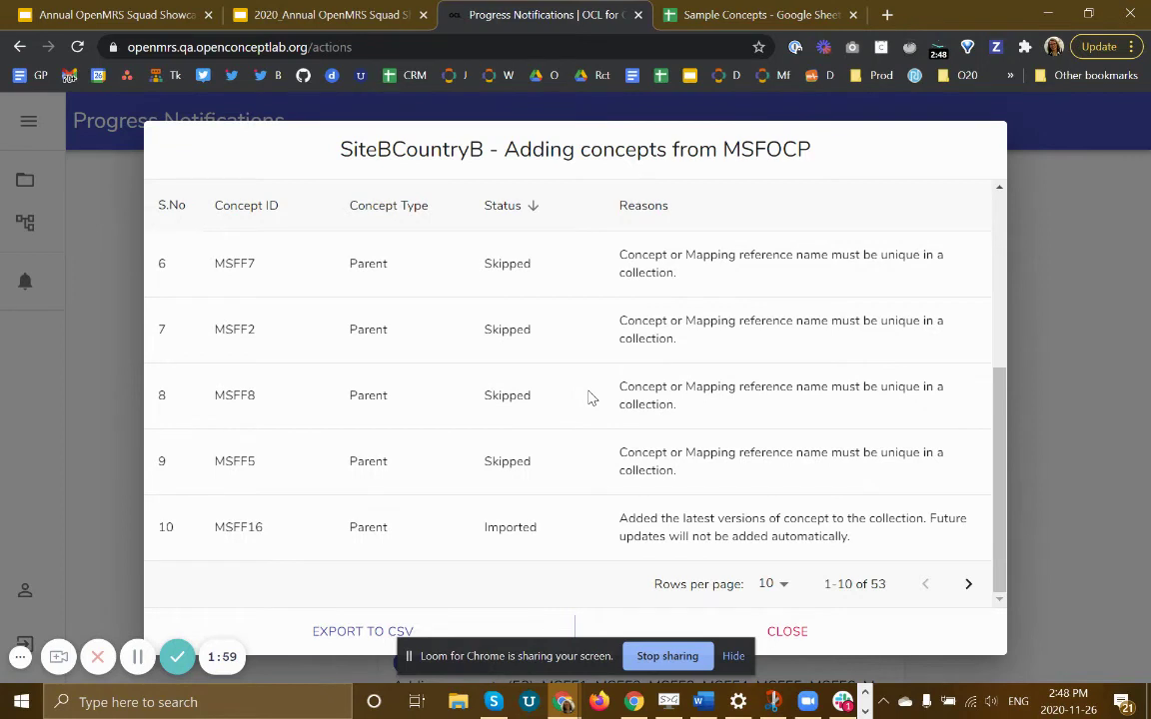
- Export the import summary to CSV and open the downloaded file in Excel
left_click(354, 636)
left_click(95, 663)
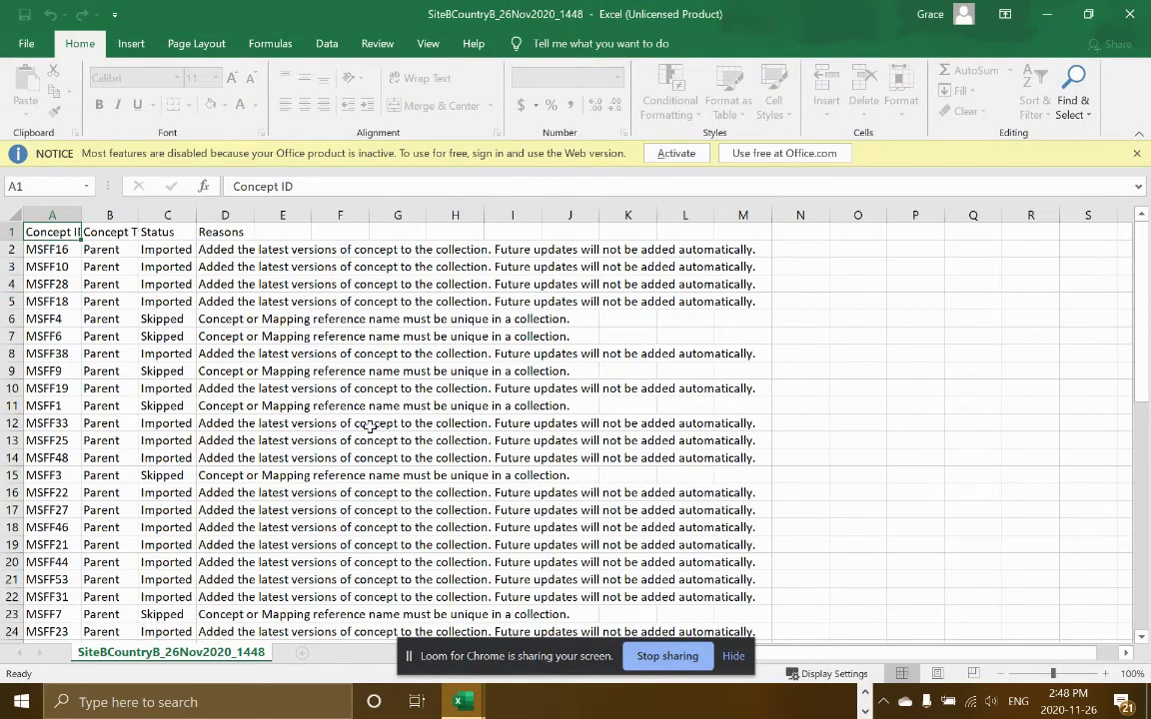
scroll(161, 277, "down", 3)
scroll(175, 340, "down", 3)
scroll(180, 354, "up", 5)
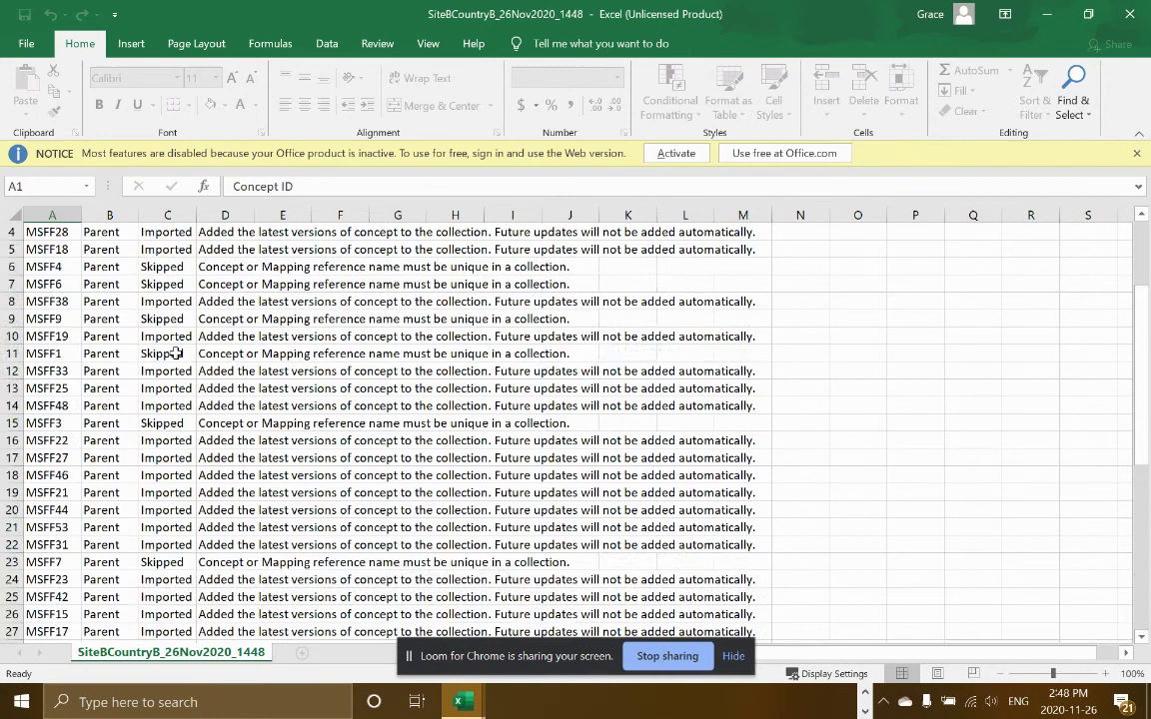
scroll(171, 347, "up", 1)
- Check each concept's Imported or Skipped status and the full skip reason in the report
left_click(167, 302)
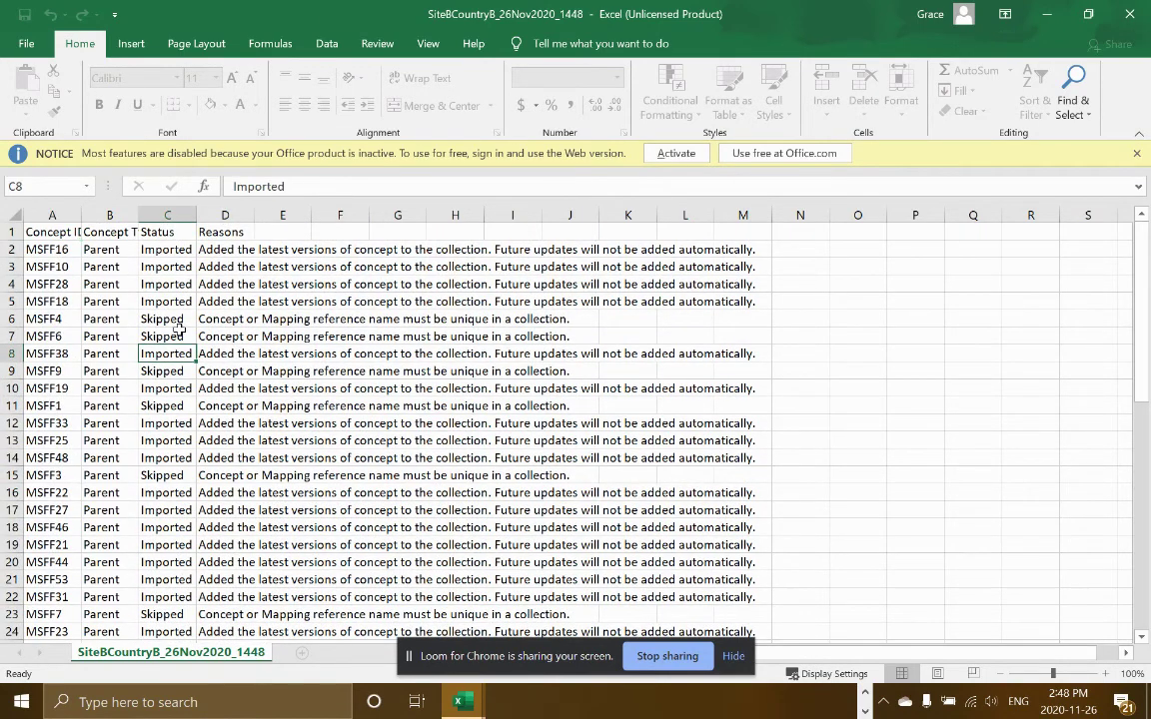
left_click(165, 336)
left_click(249, 338)
scroll(245, 360, "down", 5)
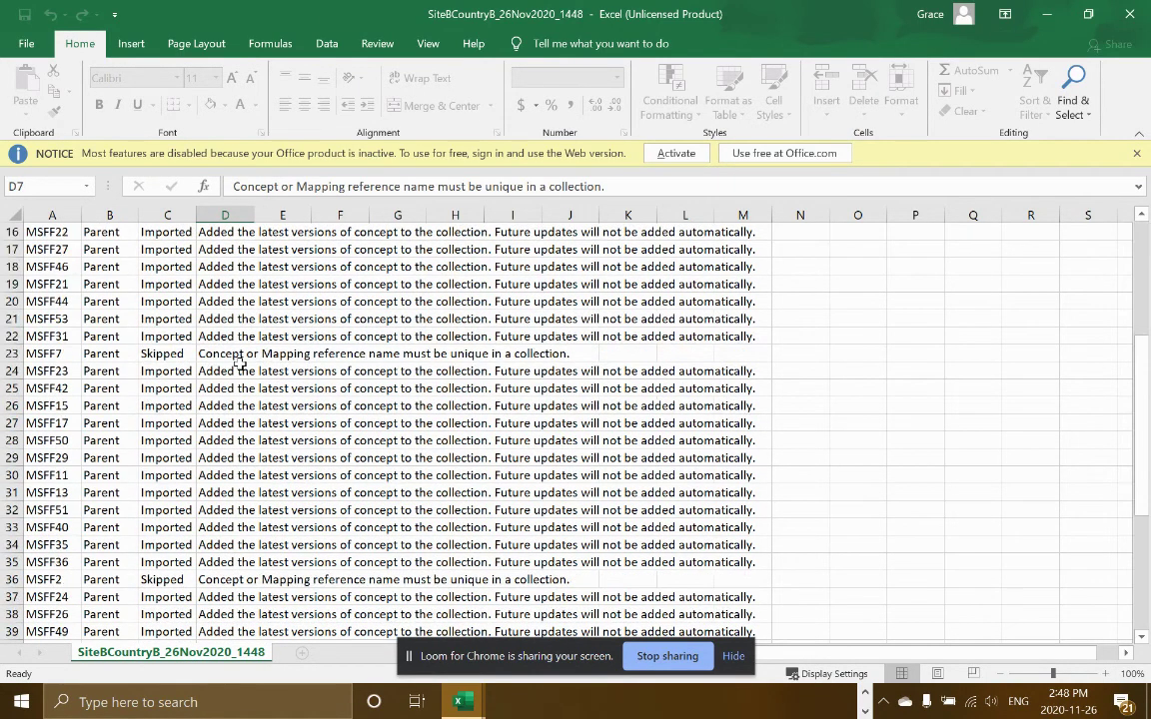
scroll(239, 364, "down", 9)
scroll(239, 364, "up", 5)
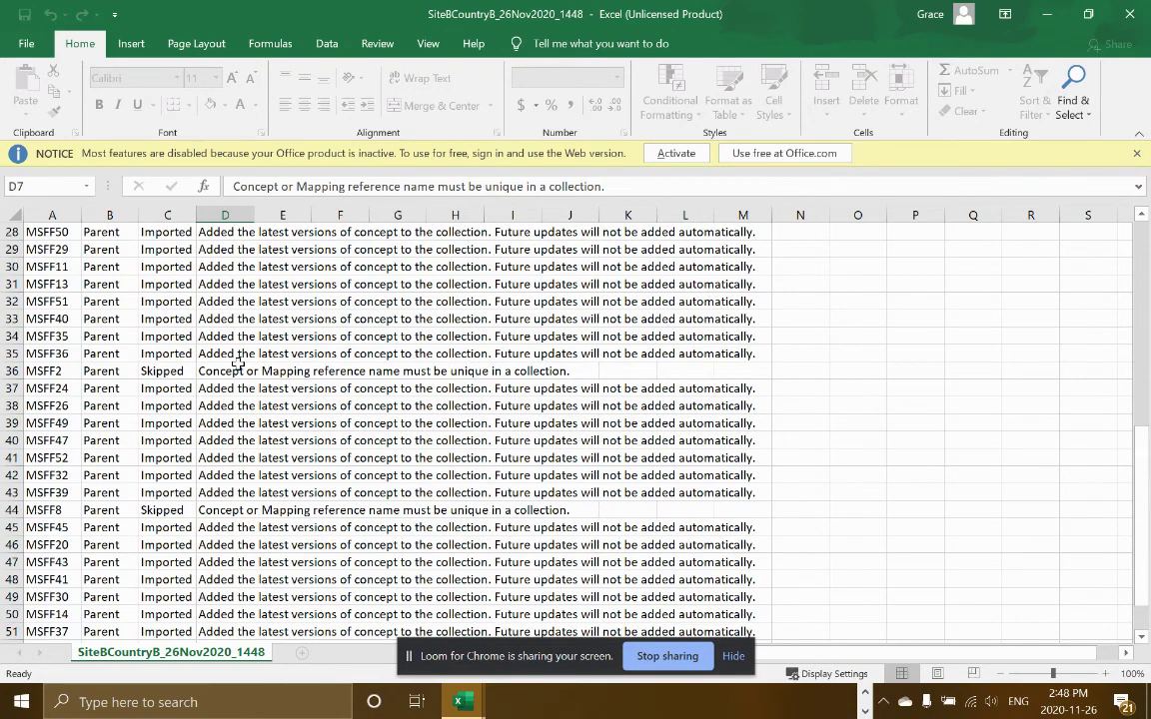
scroll(238, 364, "up", 5)
scroll(239, 361, "up", 4)
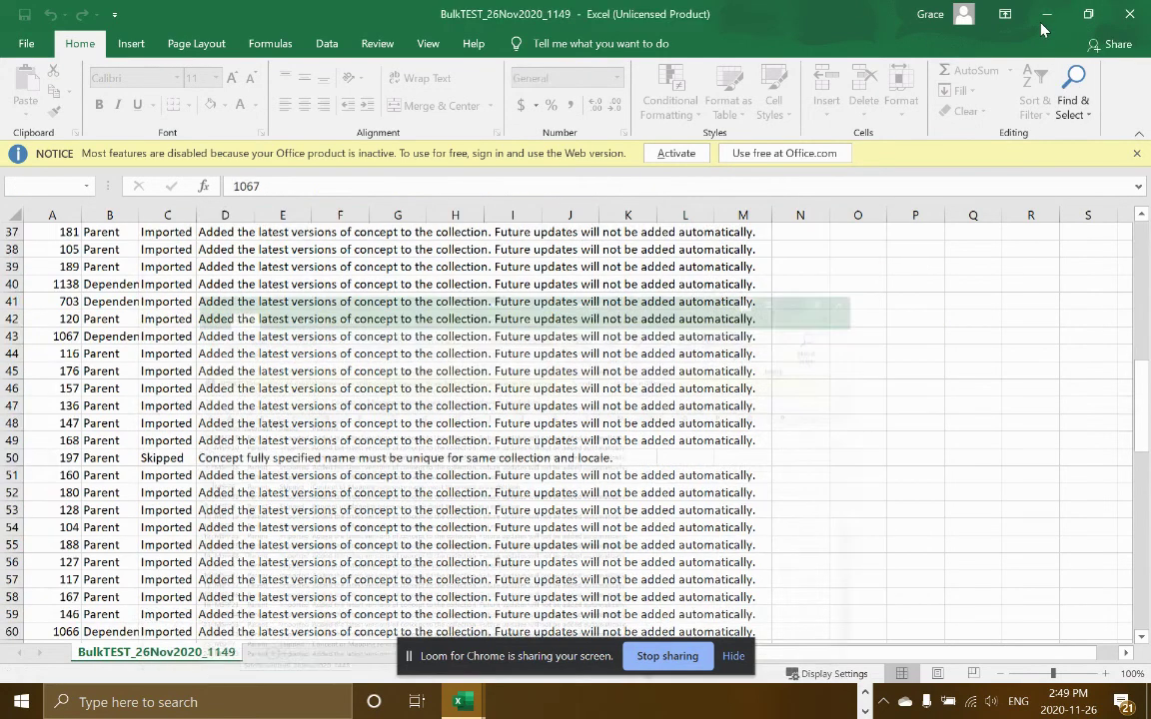
- Close the import summary, open the SITE B in COUNTRY B dictionary, and highlight its 53 MSFOCP concepts
left_click(1047, 14)
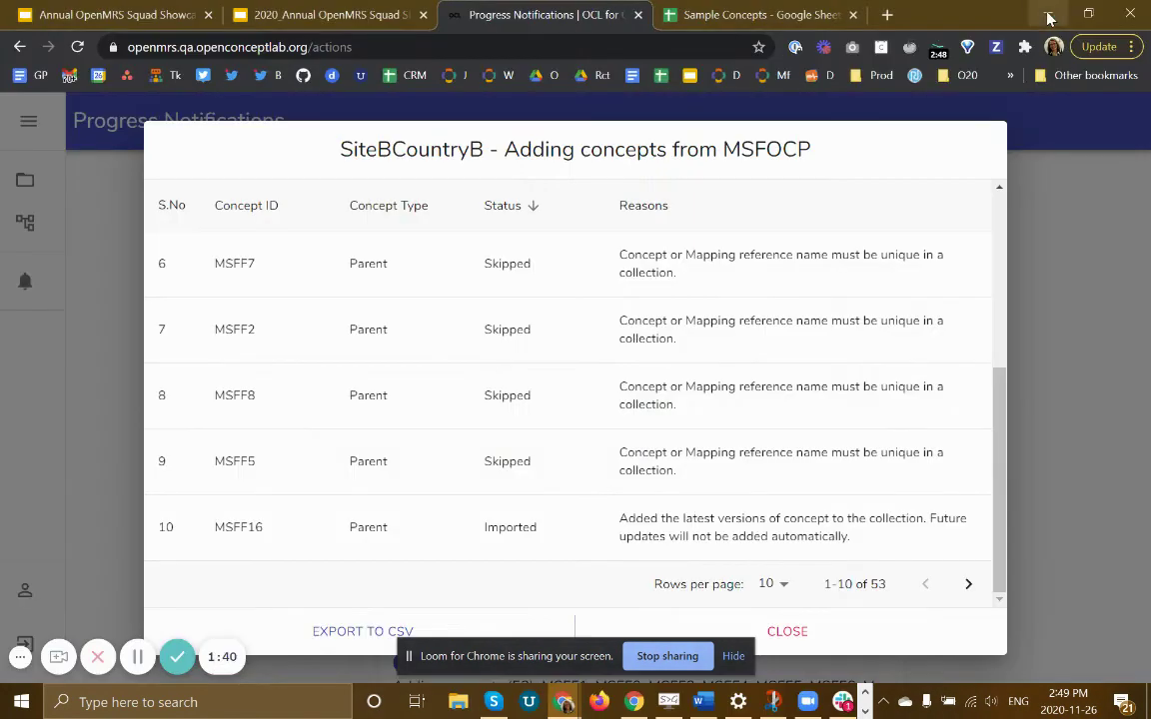
left_click(787, 631)
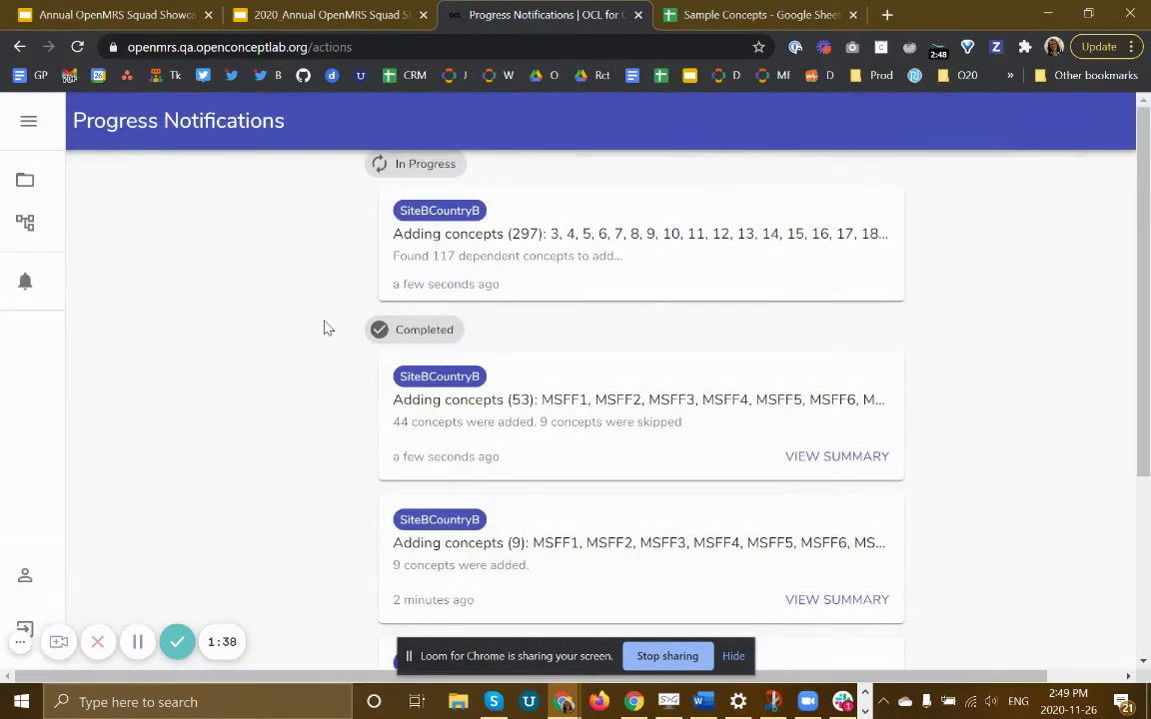
left_click(22, 186)
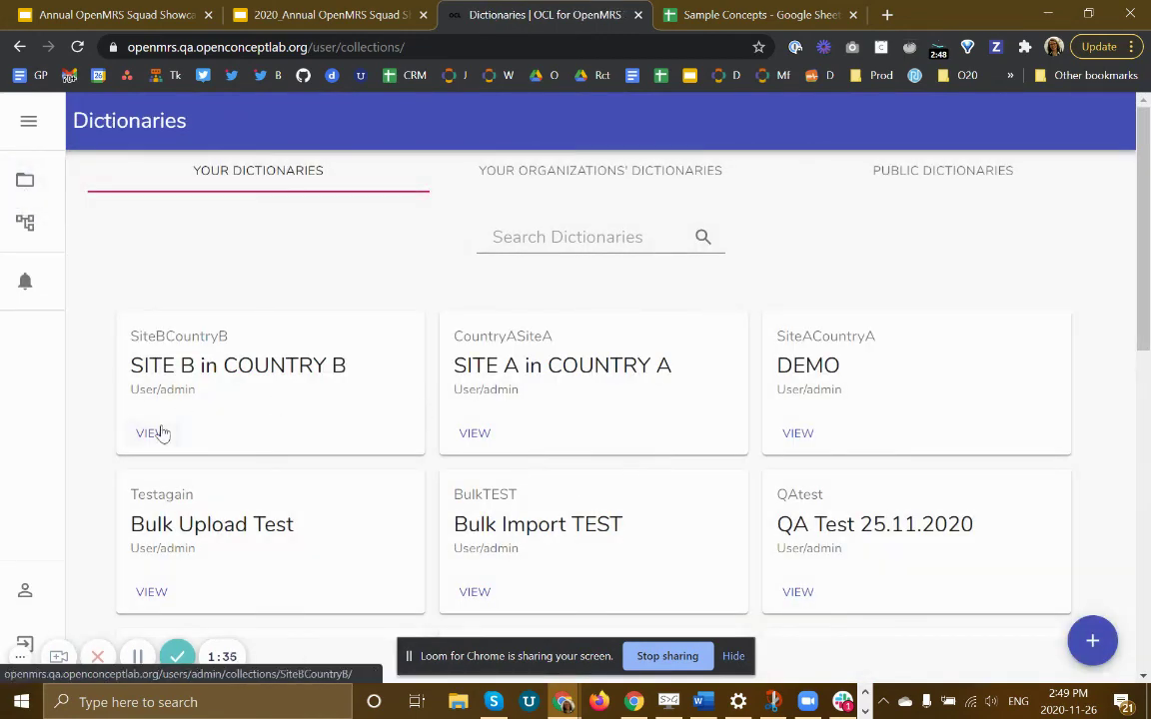
left_click(151, 434)
left_click_drag(804, 264, 837, 270)
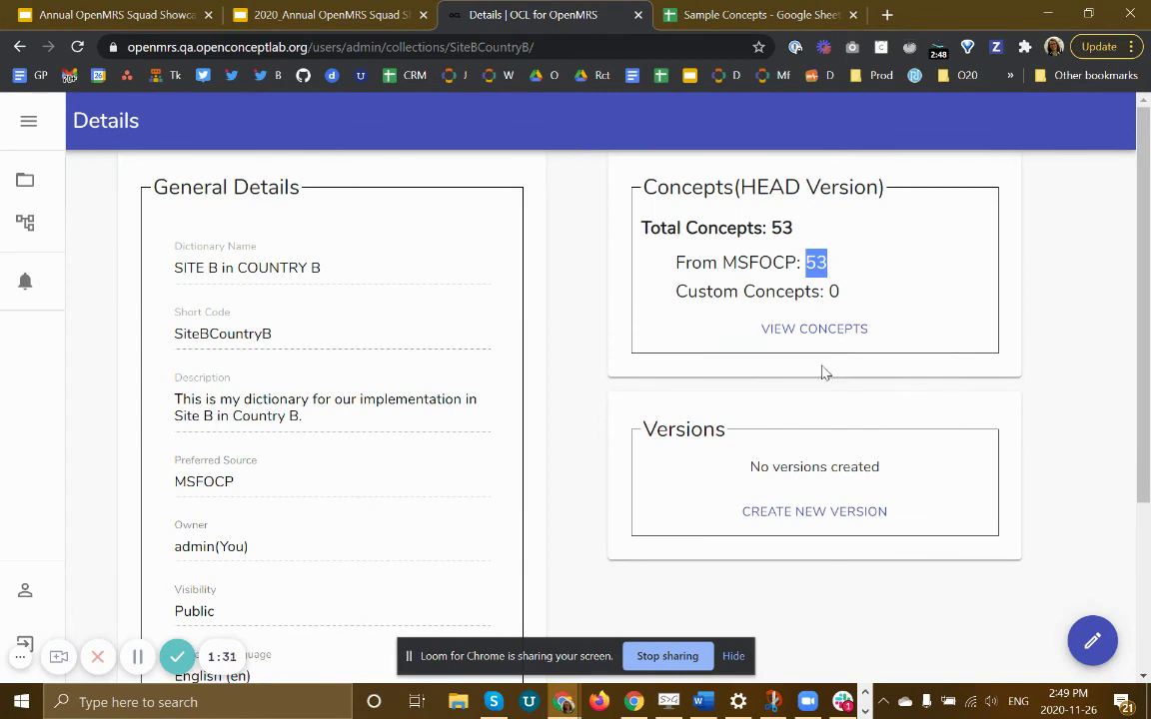
left_click(835, 334)
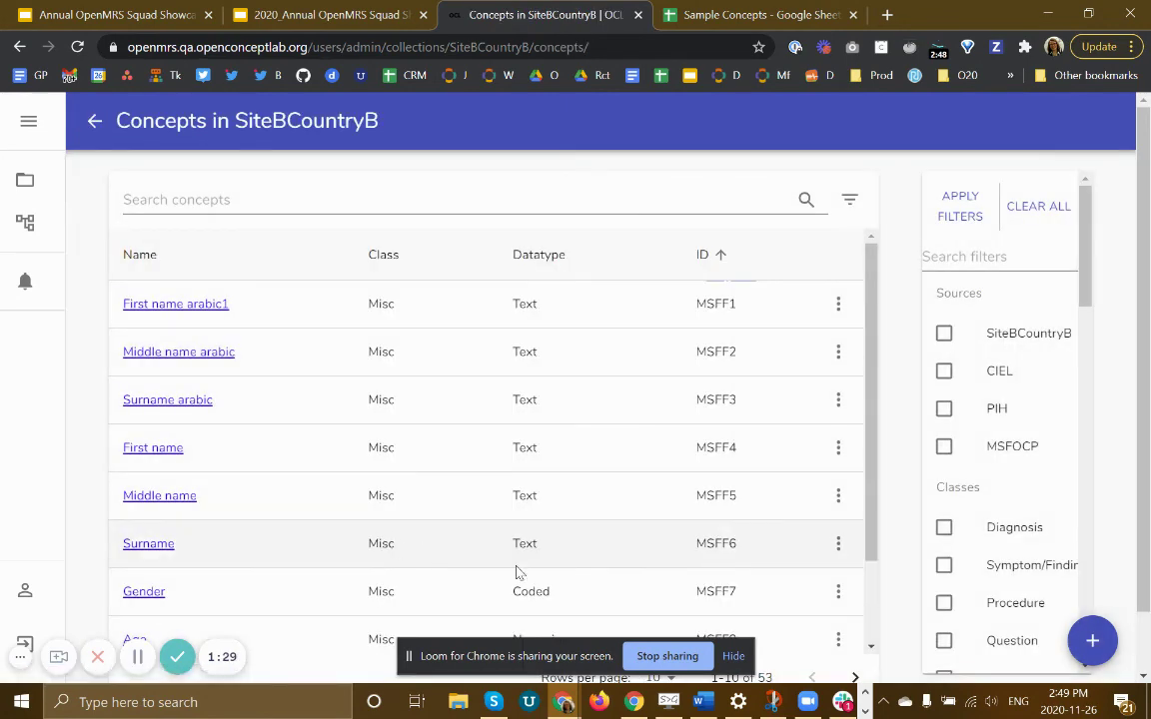
scroll(940, 465, "down", 3)
scroll(1006, 473, "up", 3)
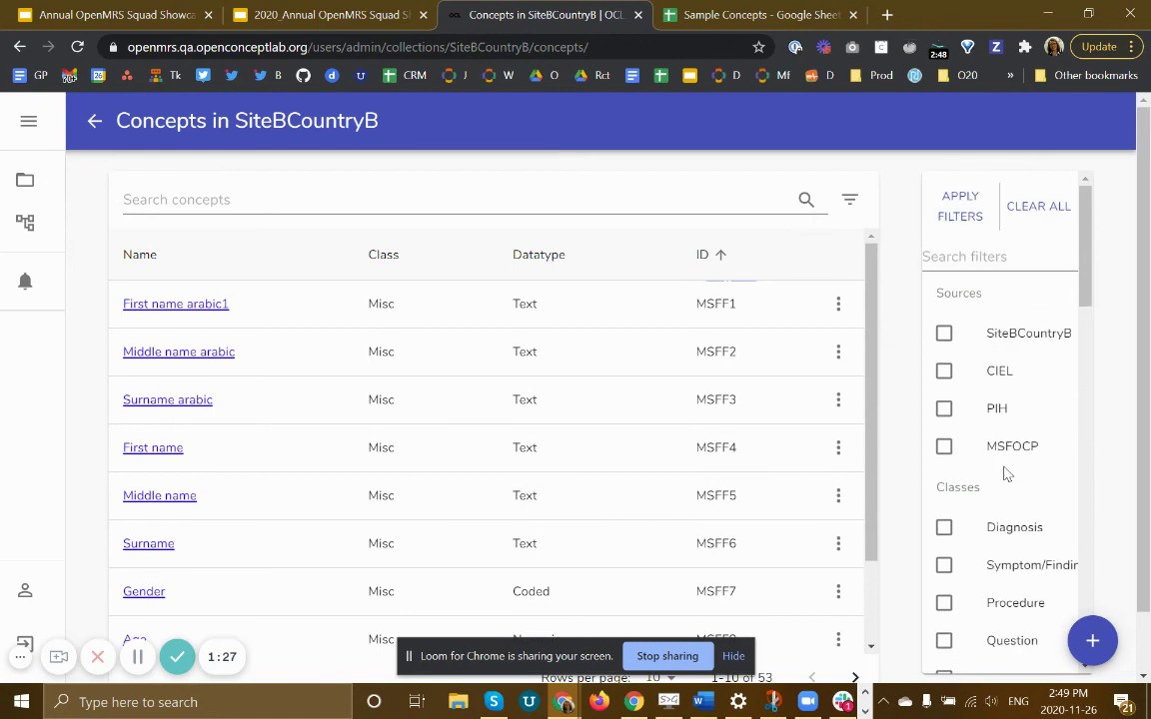
left_click(1089, 634)
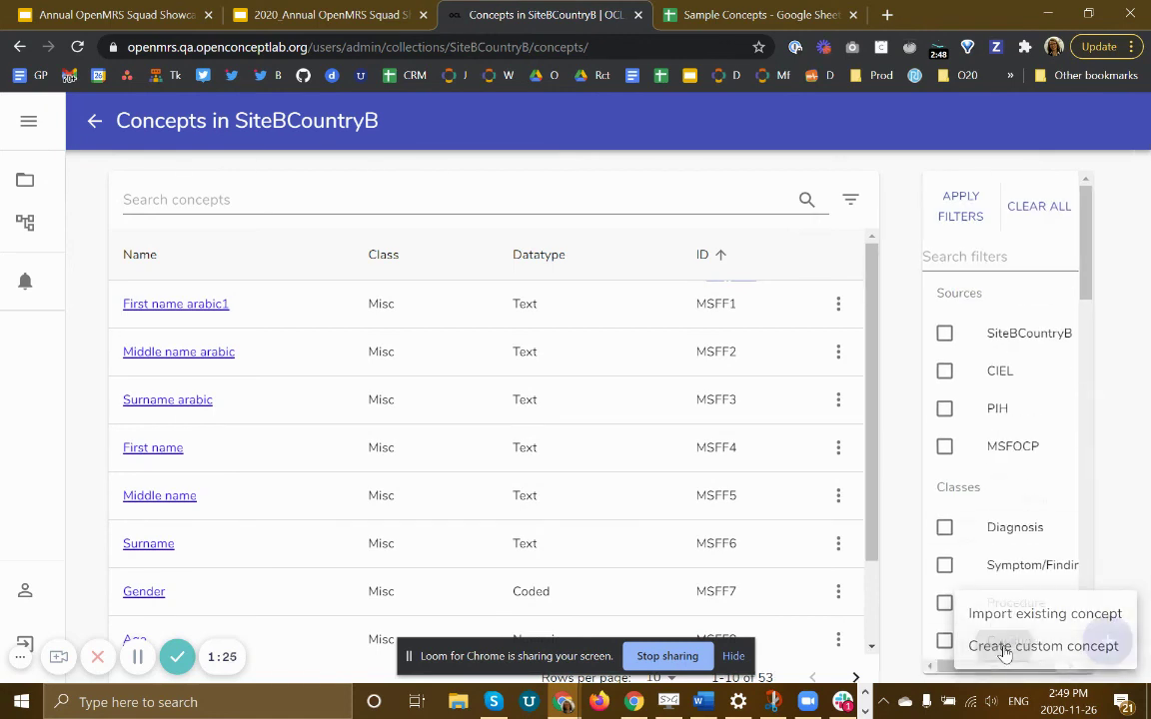
left_click(1004, 648)
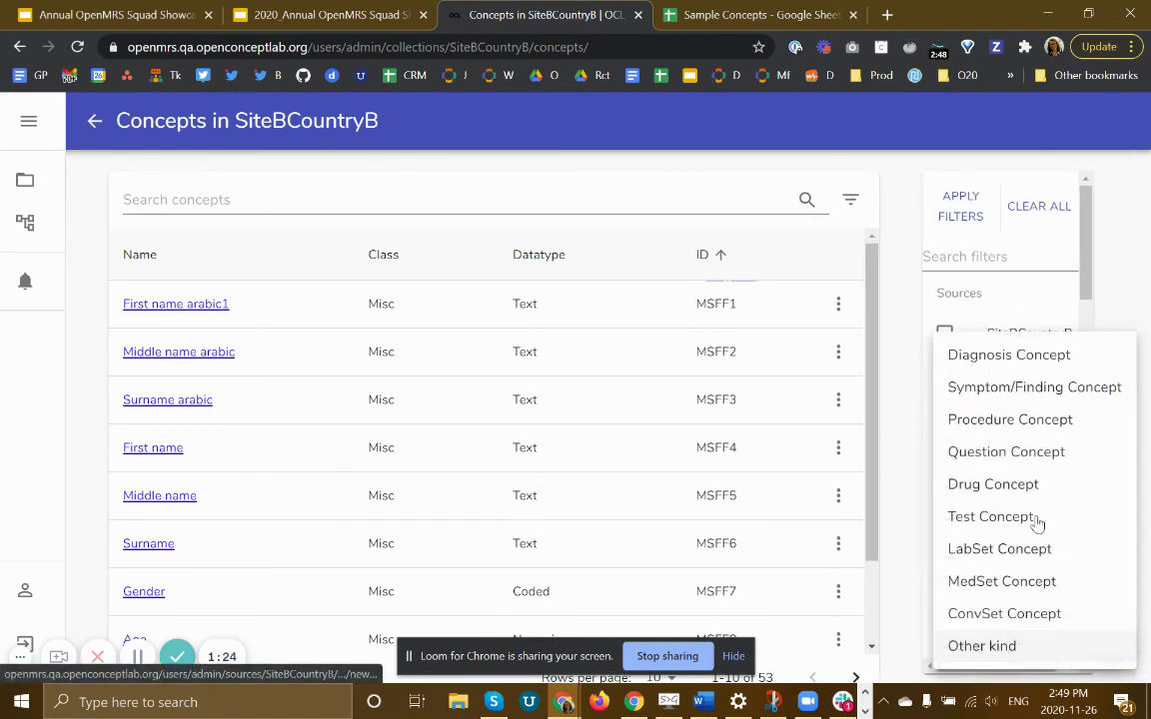
left_click(904, 558)
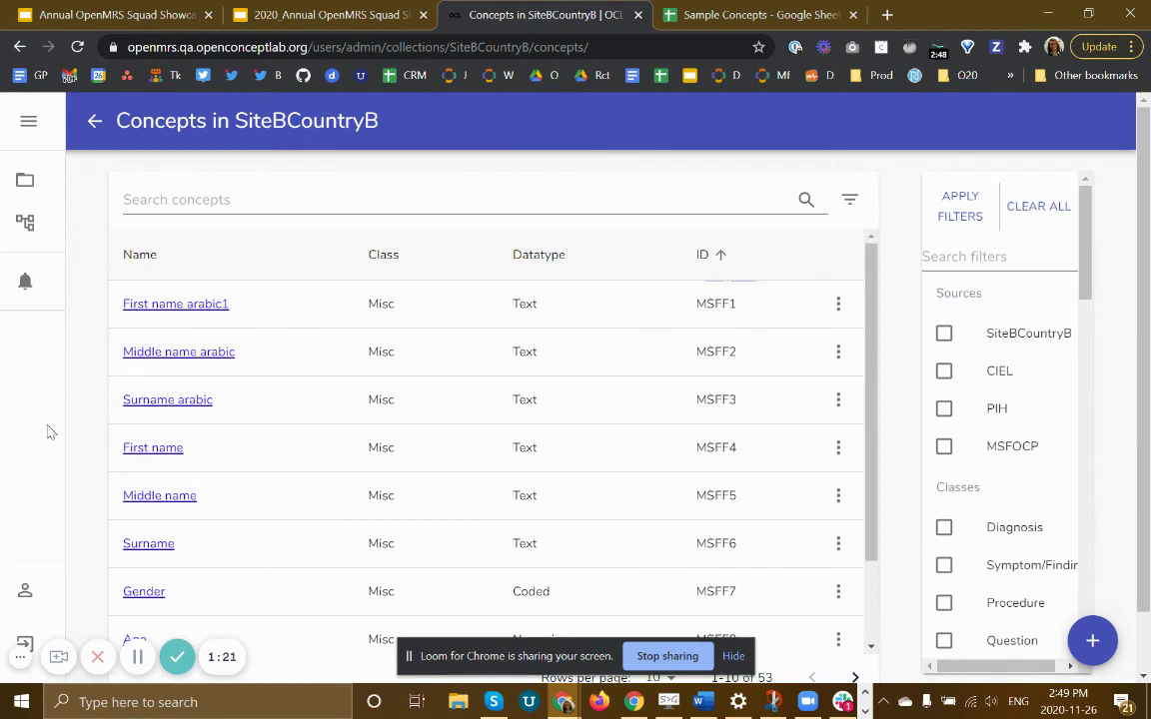